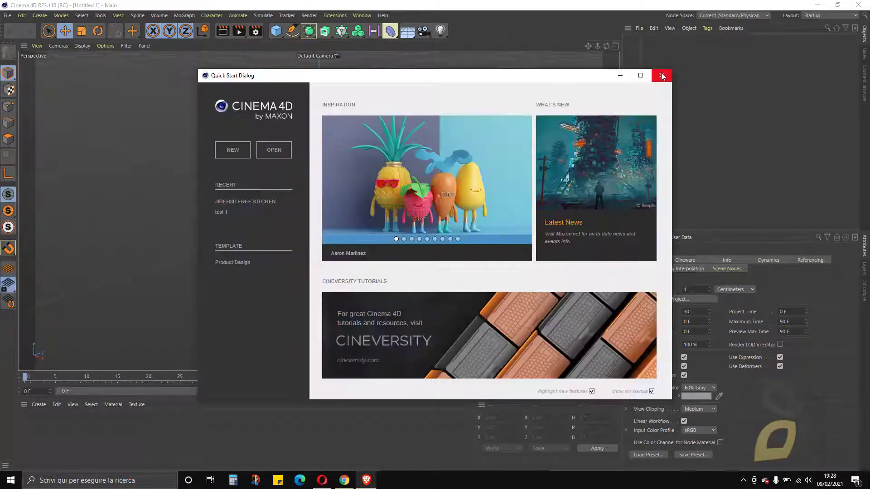
# - Close the Quick Start Dialog and switch to the Brave browser
pyautogui.click(662, 76)
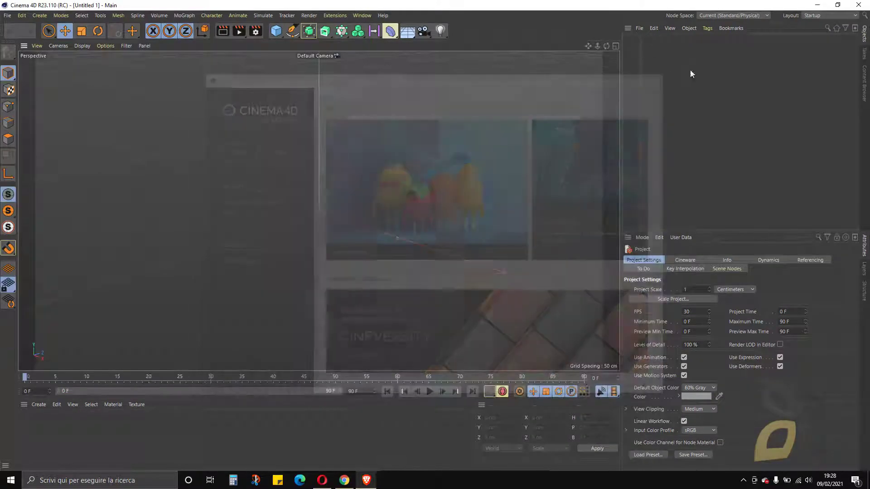
pyautogui.click(816, 5)
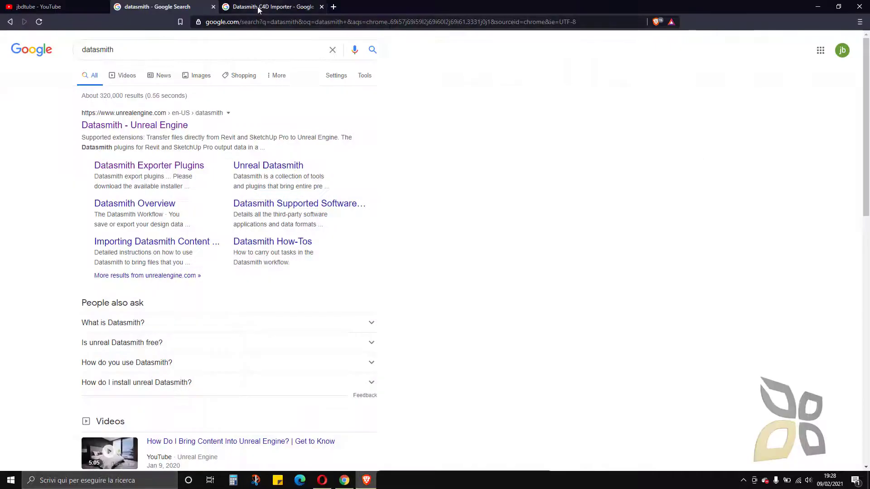
# - Search the web for "cinema 4d try" in a new browser tab, open Maxon's Try page and show its product list
pyautogui.click(335, 7)
pyautogui.write('cin')
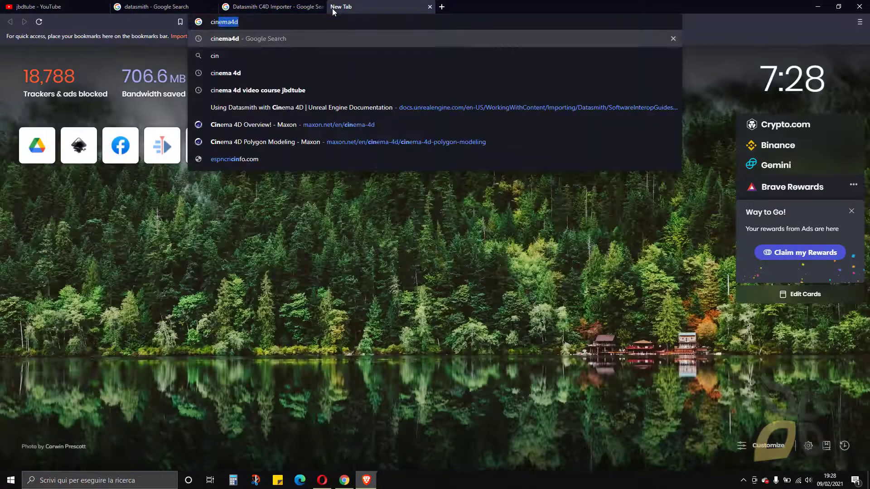
pyautogui.write('ema 4d try')
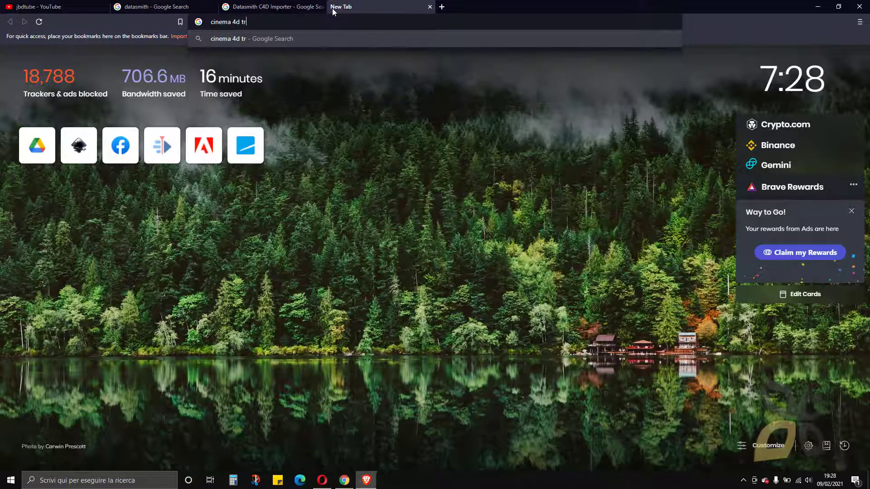
pyautogui.press('Return')
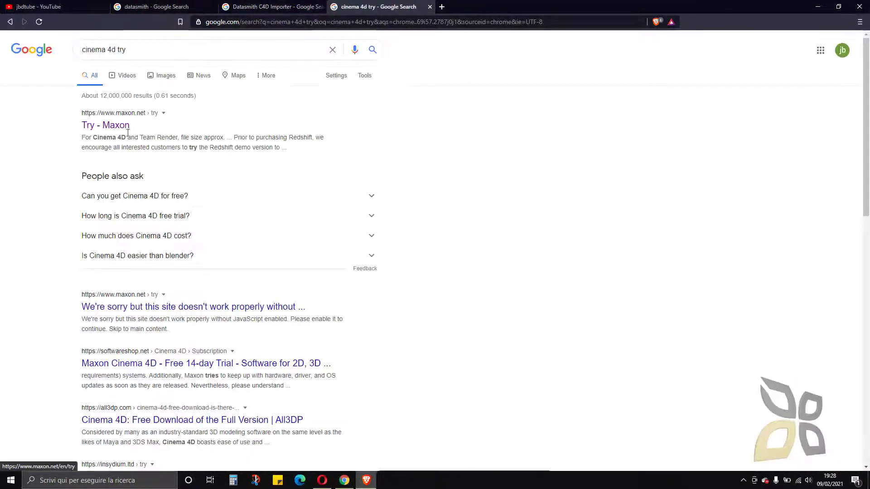
pyautogui.click(115, 133)
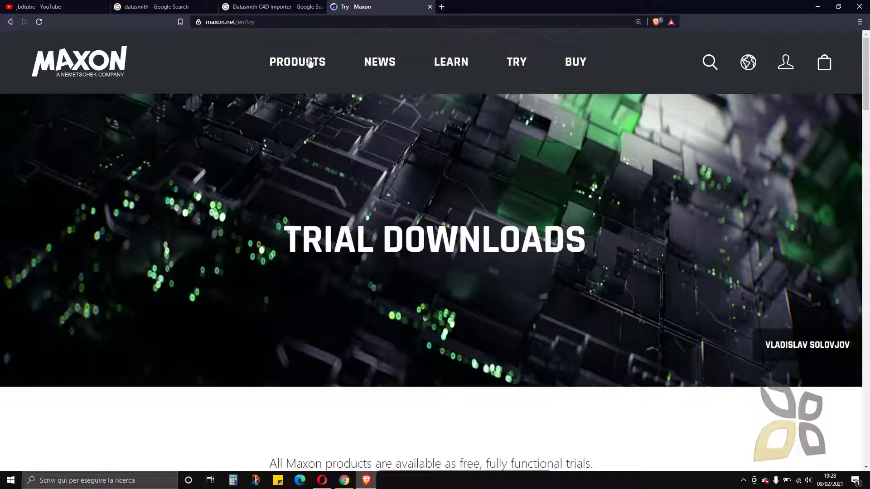
pyautogui.moveTo(311, 64)
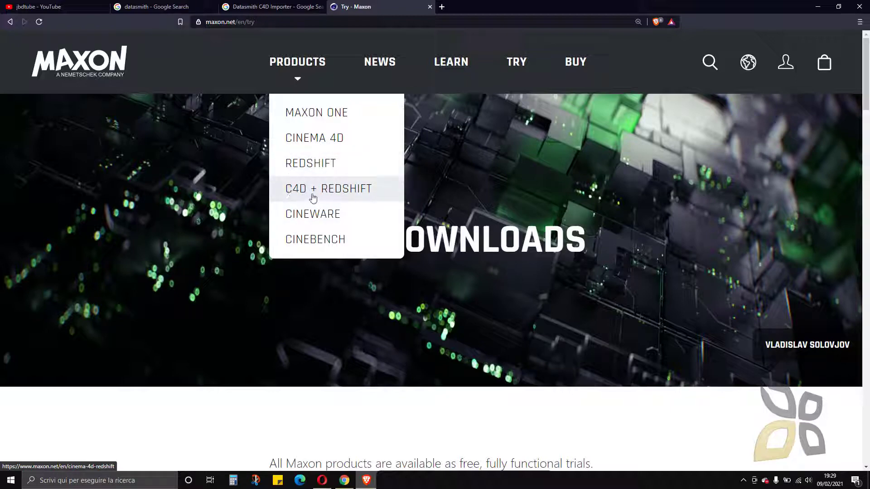
# - Open the playlists of the jbdtube YouTube channel and look through the English video courses
pyautogui.click(56, 6)
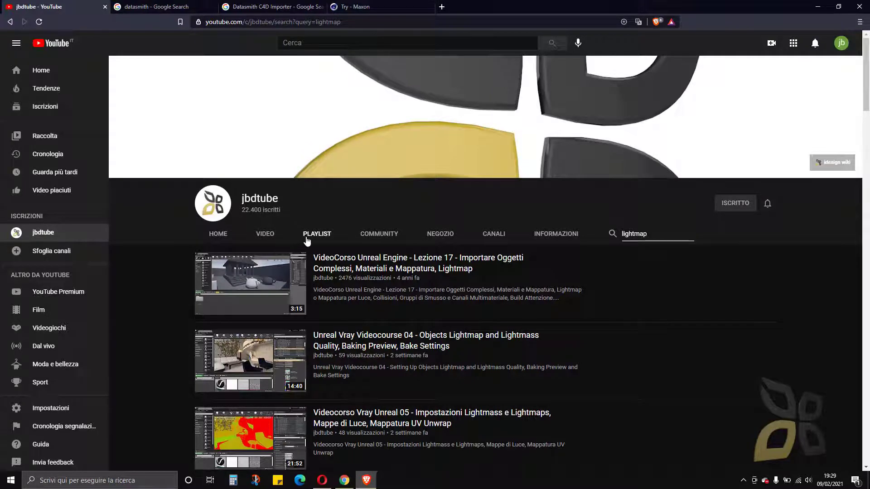
pyautogui.click(307, 241)
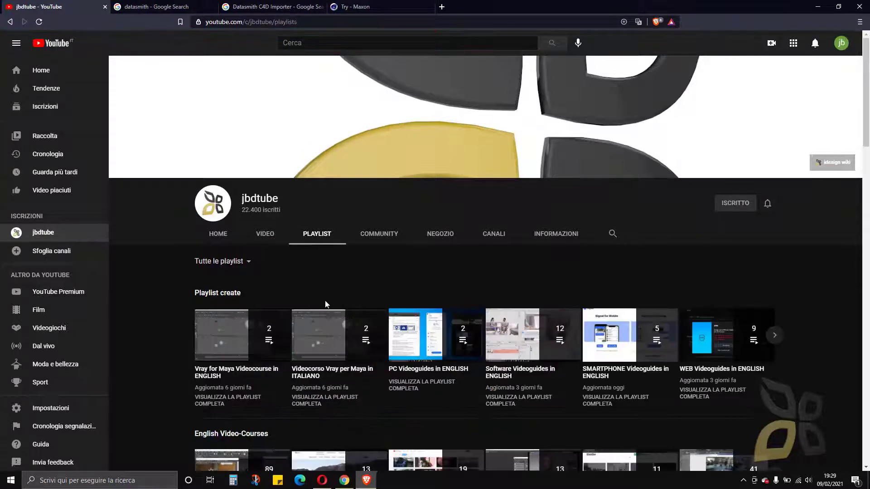
pyautogui.scroll(-3, 324, 301)
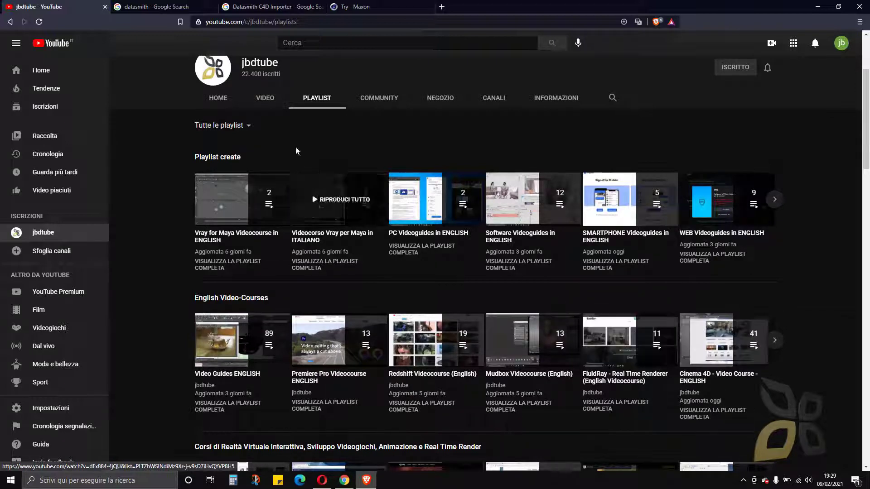
pyautogui.click(248, 13)
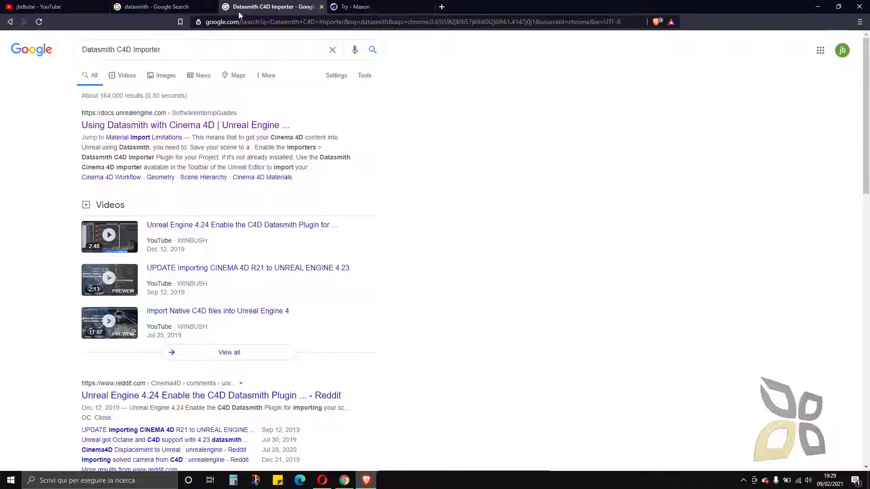
pyautogui.click(172, 7)
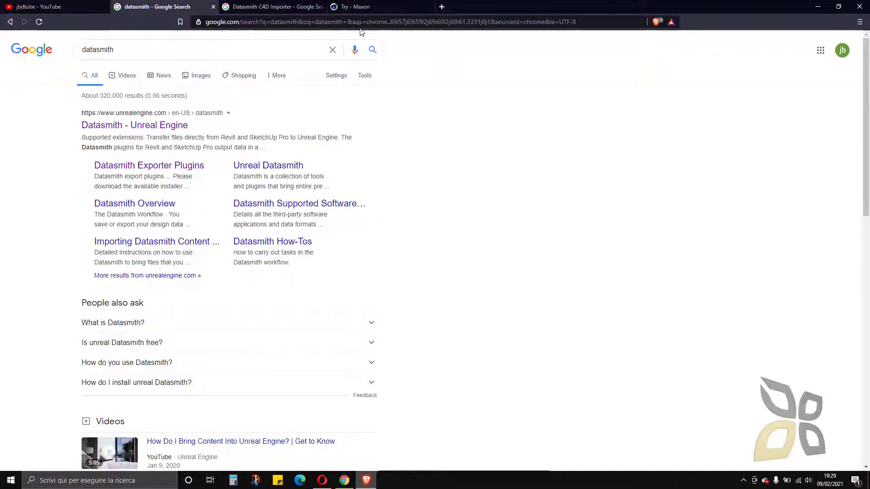
pyautogui.click(356, 6)
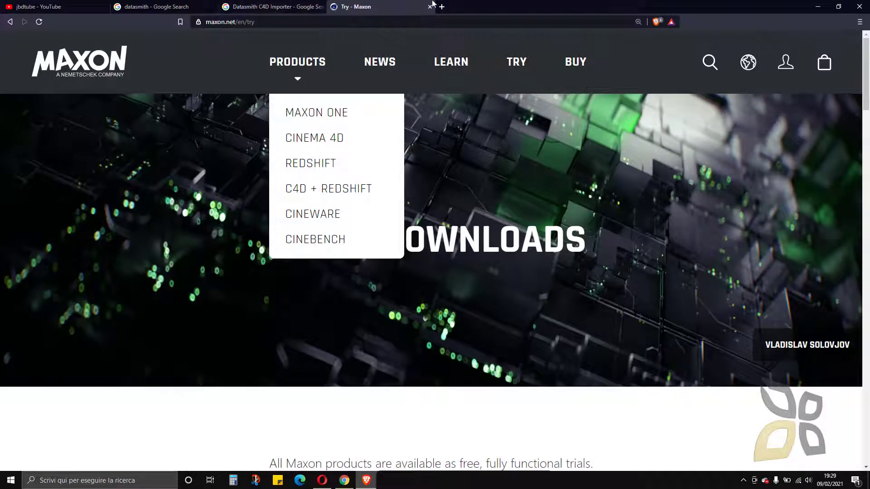
# - Open Unreal Engine's Datasmith page from the datasmith search results and examine the supported software, including Cinema 4D
pyautogui.click(162, 10)
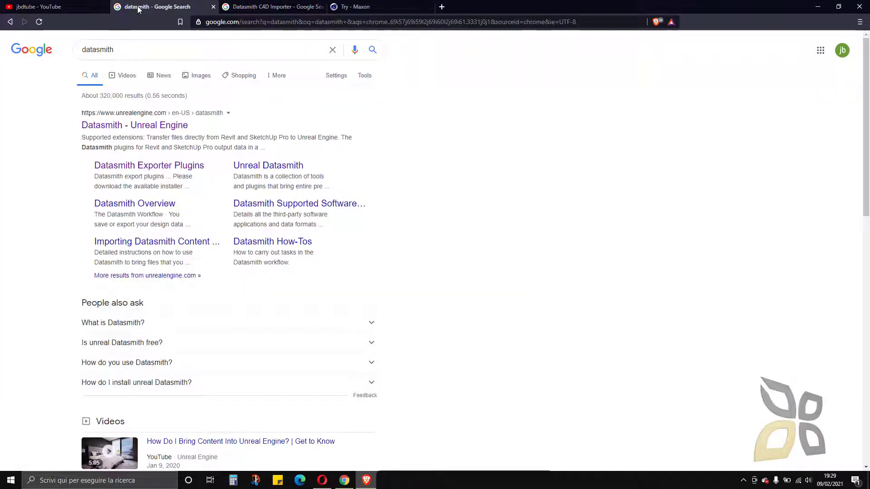
pyautogui.click(177, 127)
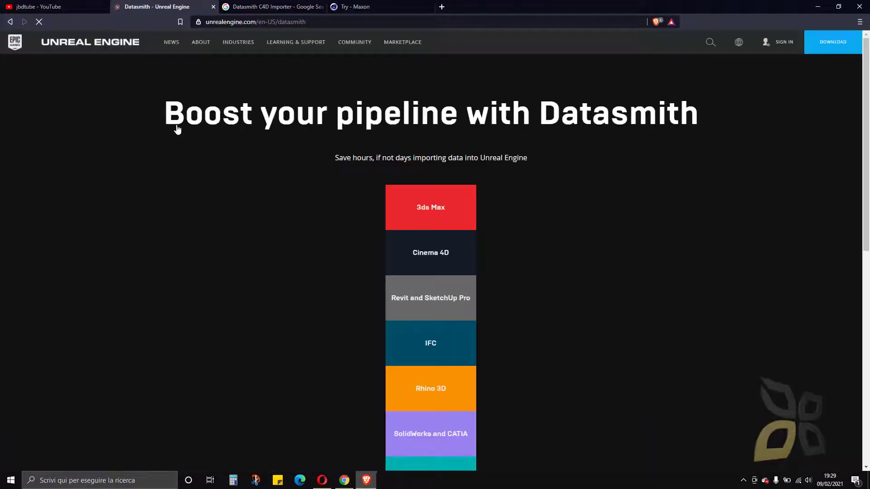
pyautogui.scroll(-2, 216, 142)
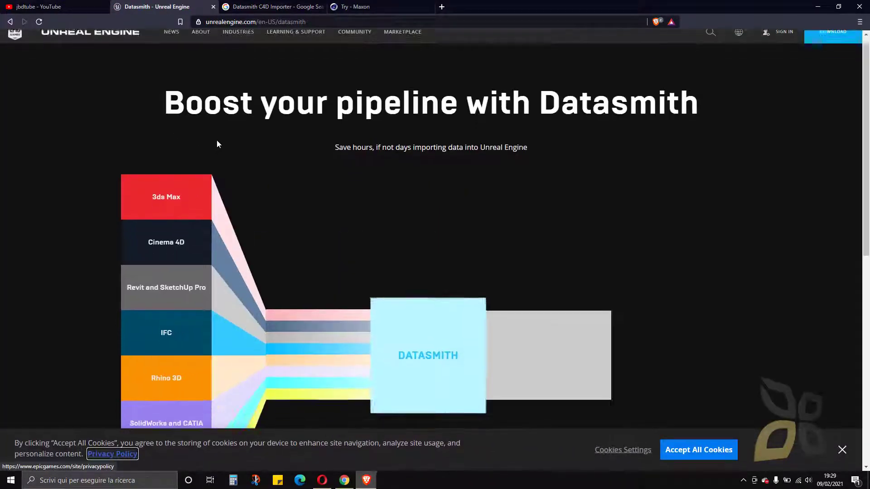
pyautogui.moveTo(170, 176)
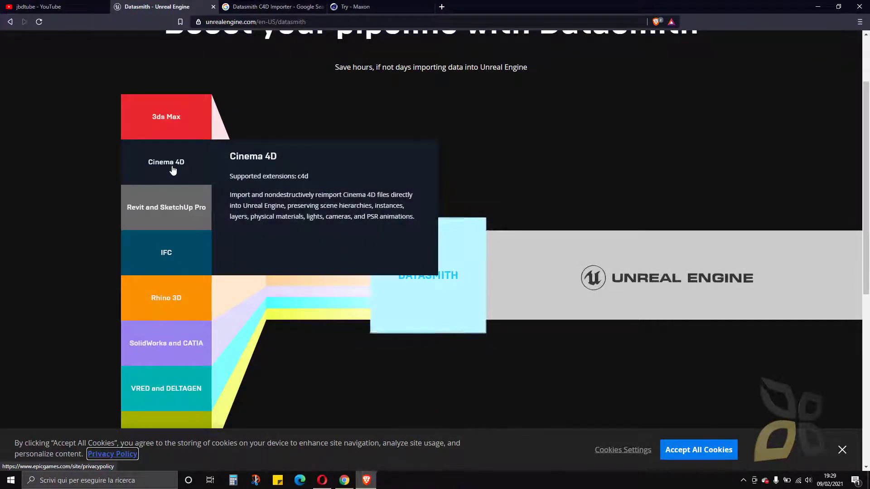
pyautogui.moveTo(172, 122)
pyautogui.moveTo(176, 161)
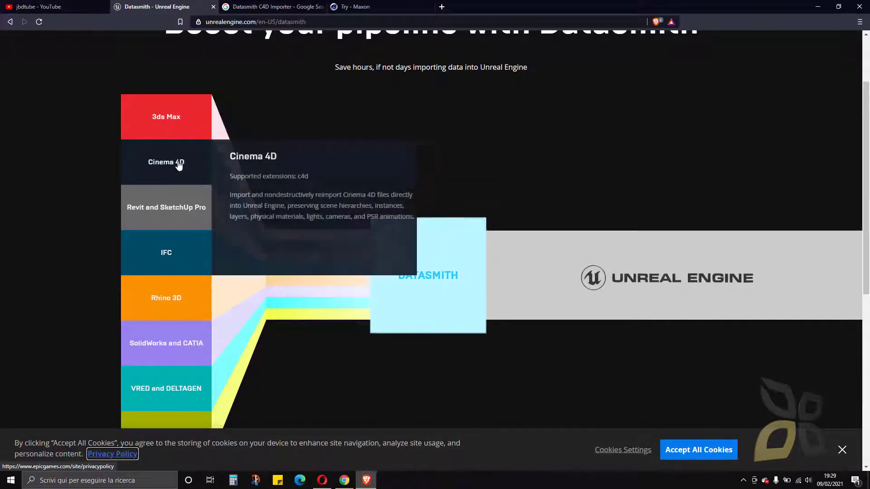
pyautogui.scroll(-1, 171, 154)
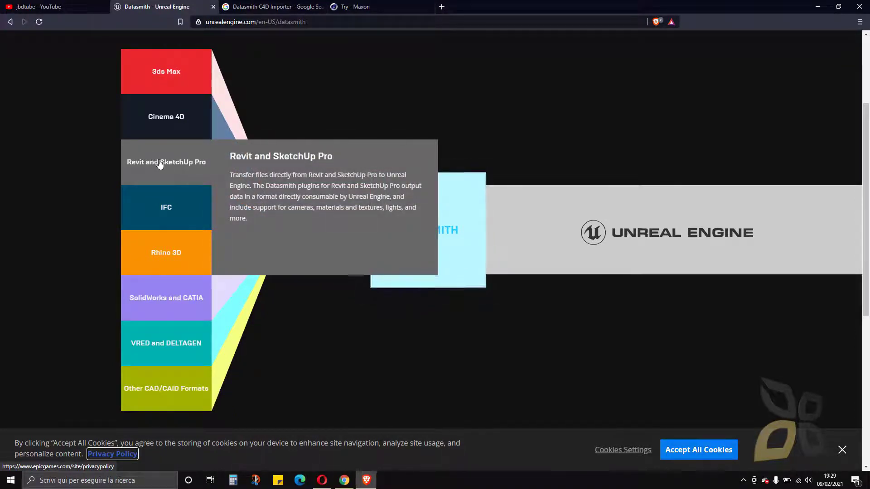
pyautogui.scroll(-1, 156, 160)
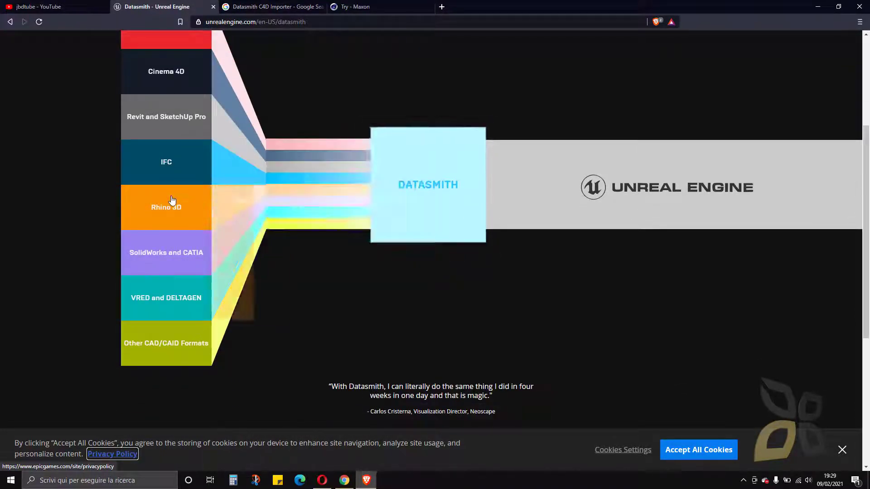
pyautogui.moveTo(171, 200)
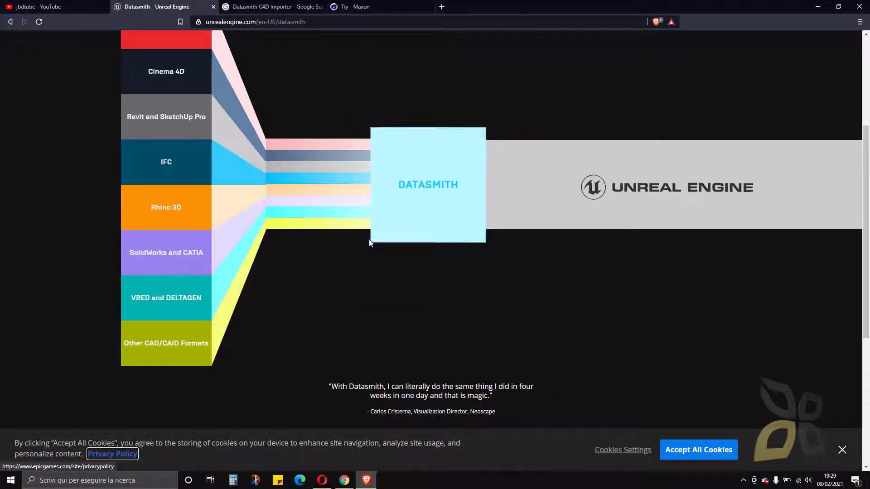
pyautogui.scroll(-5, 426, 221)
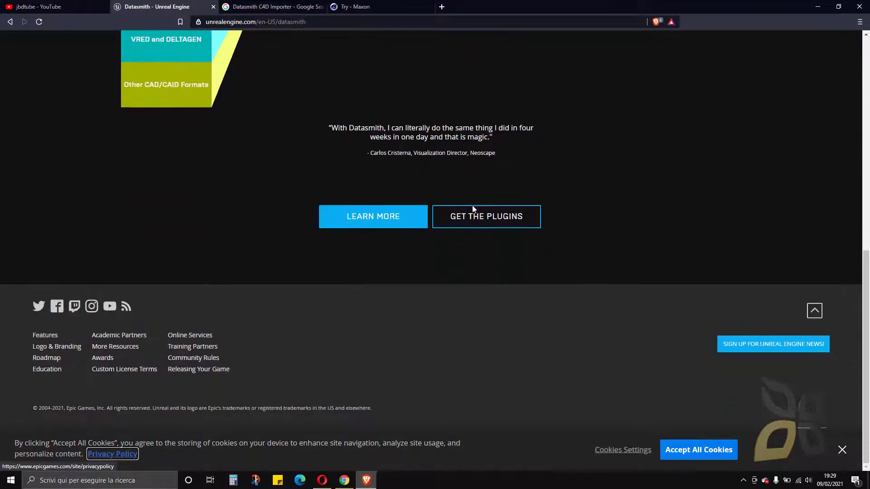
# - Open the Datasmith export plugins page and examine which programs have an exporter available for download
pyautogui.click(474, 222)
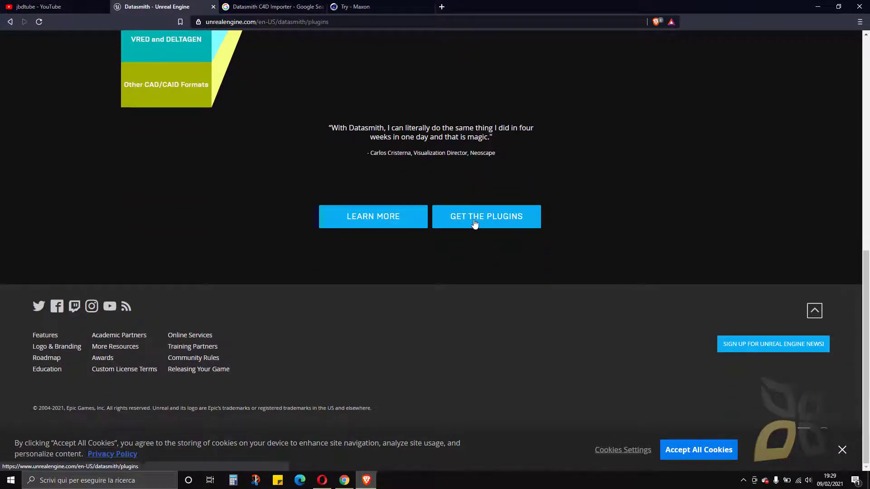
pyautogui.scroll(-1, 464, 224)
pyautogui.scroll(1, 380, 116)
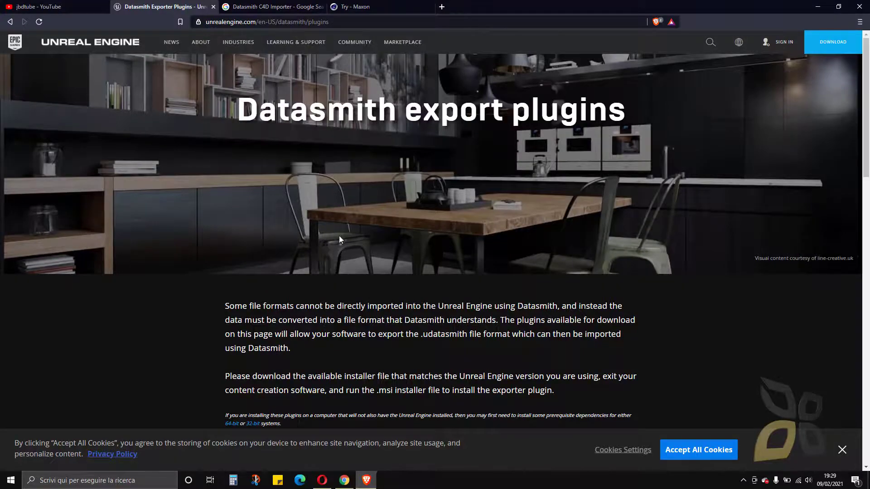
pyautogui.scroll(-7, 343, 237)
pyautogui.scroll(-3, 212, 202)
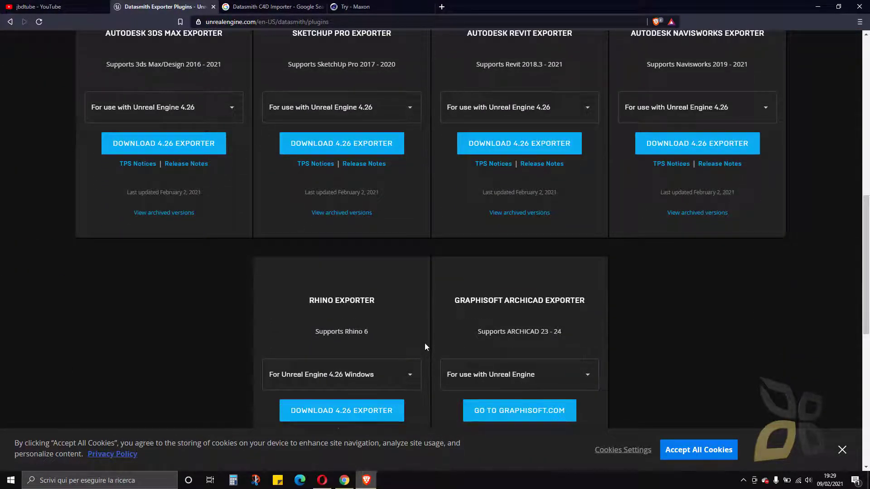
pyautogui.scroll(3, 383, 295)
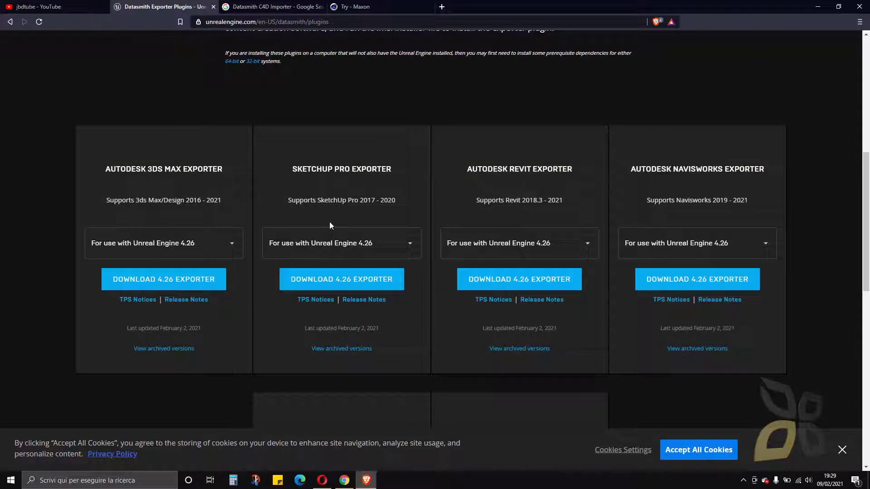
pyautogui.scroll(8, 330, 225)
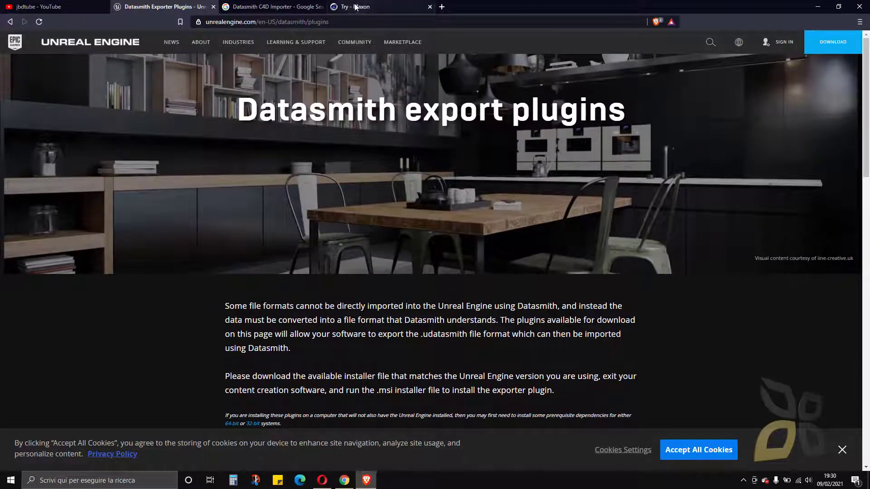
# - Open the "Using Datasmith with Cinema 4D" documentation from the "Datasmith C4D Importer" search results and read its Cinema 4D Workflow section
pyautogui.click(356, 7)
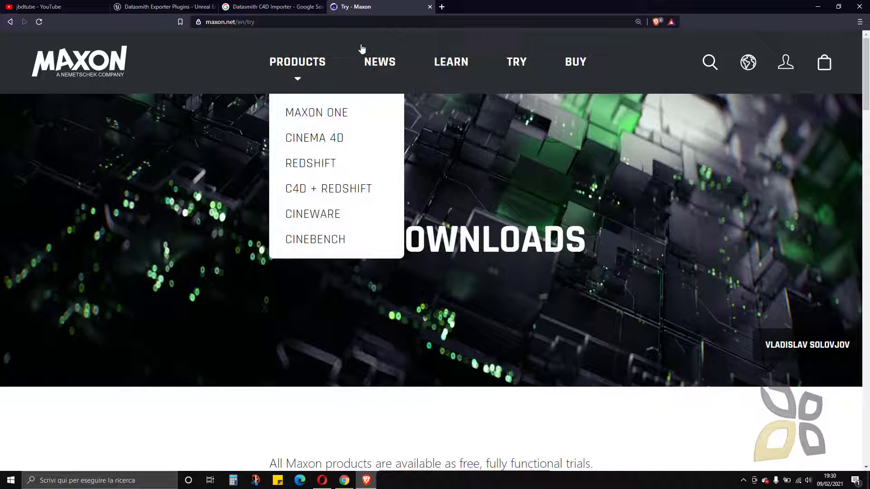
pyautogui.click(273, 8)
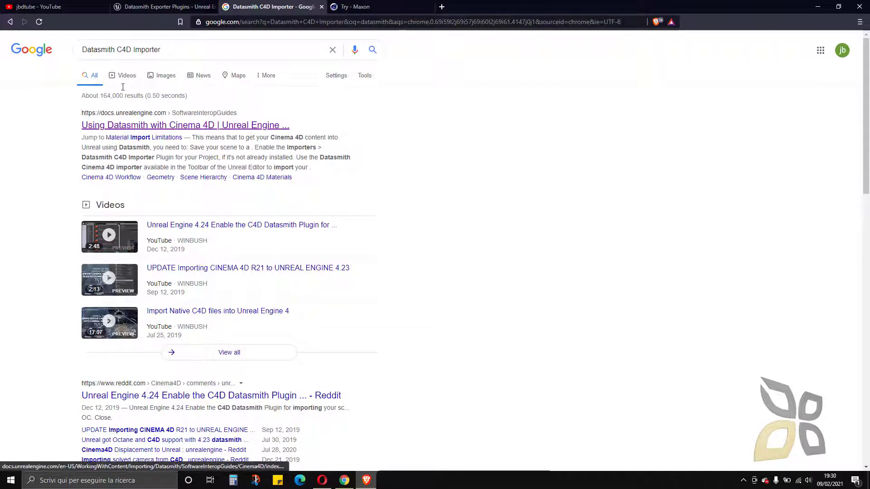
pyautogui.tripleClick(96, 54)
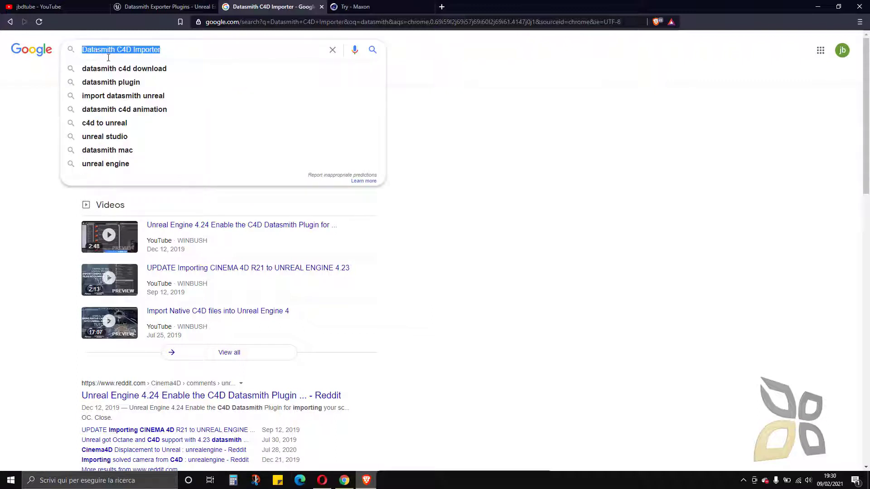
pyautogui.click(40, 117)
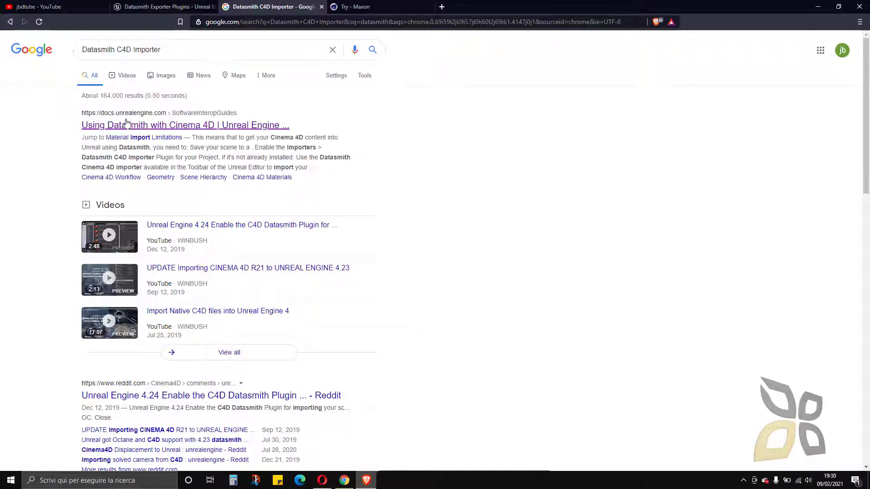
pyautogui.click(131, 126)
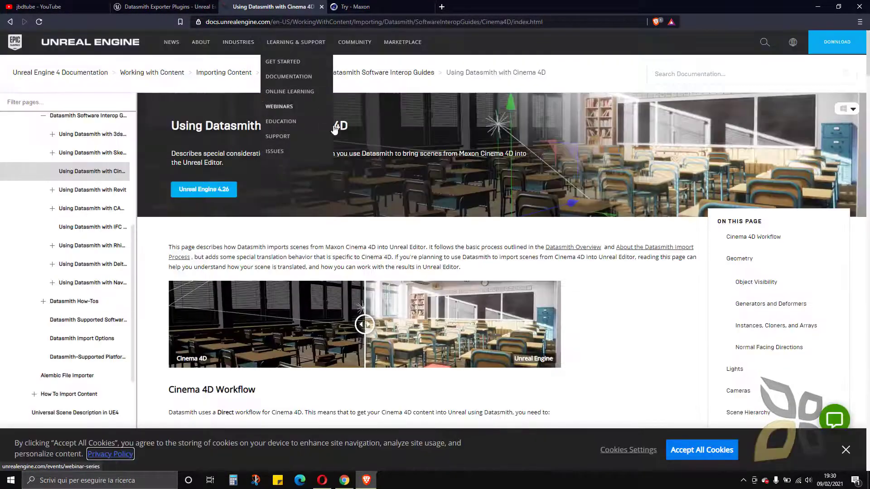
pyautogui.scroll(-2, 379, 204)
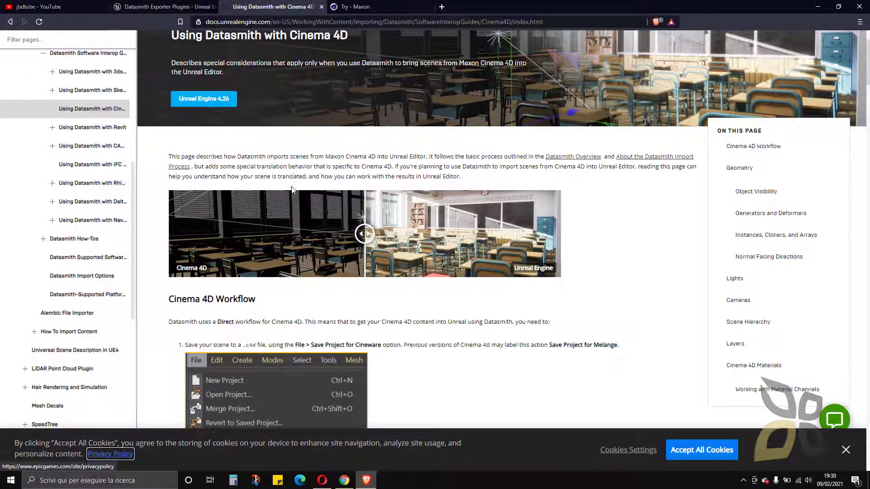
pyautogui.scroll(2, 298, 164)
pyautogui.scroll(-6, 298, 168)
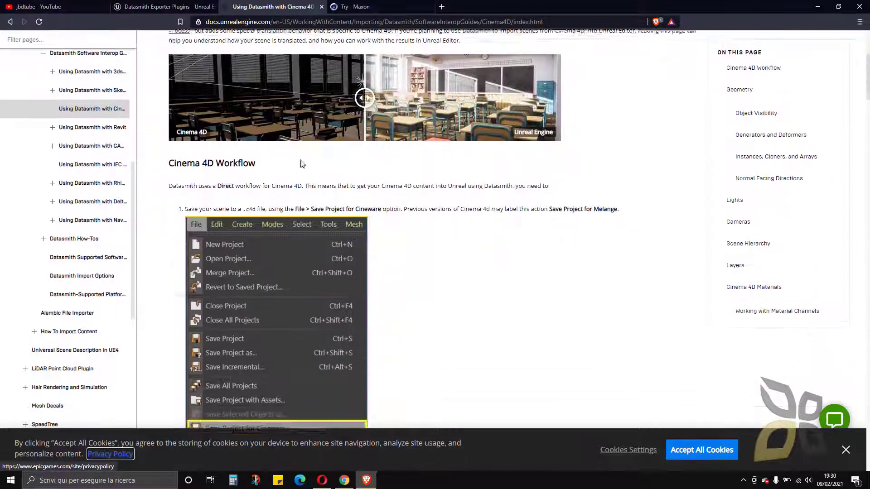
pyautogui.scroll(-2, 306, 162)
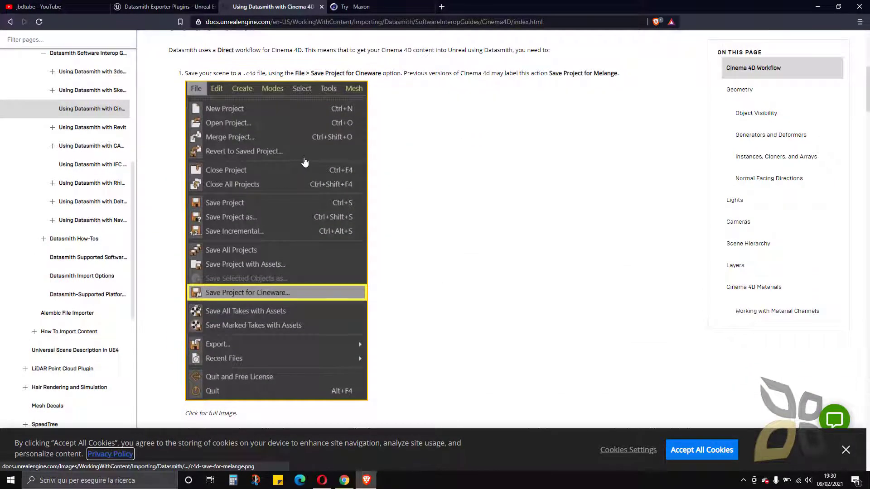
# - Read the Cineware saving instructions and the pre-R22 tip, enlarging the Preferences screenshot with the Save Polygons and Save Animation for Melange options
pyautogui.scroll(-1, 307, 162)
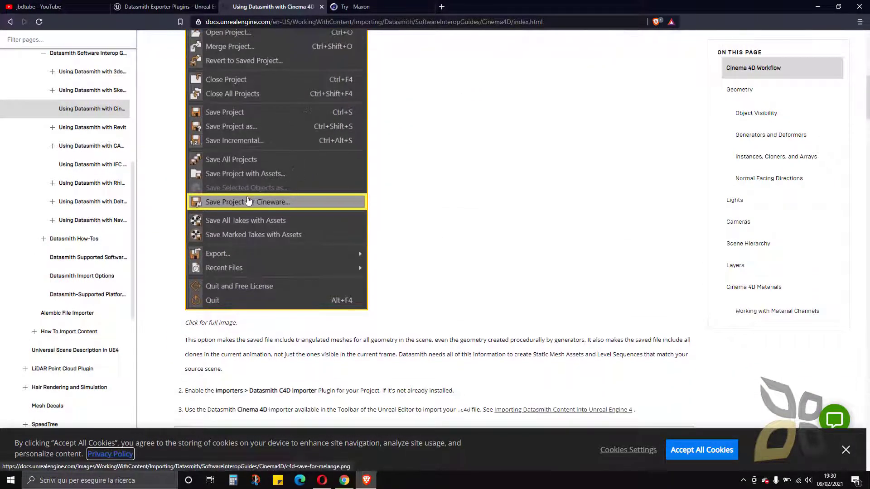
pyautogui.scroll(-6, 329, 209)
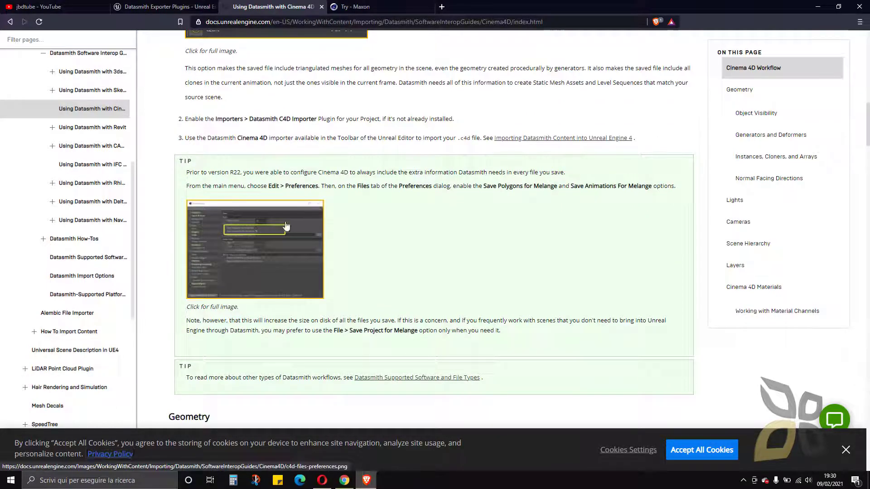
pyautogui.click(271, 230)
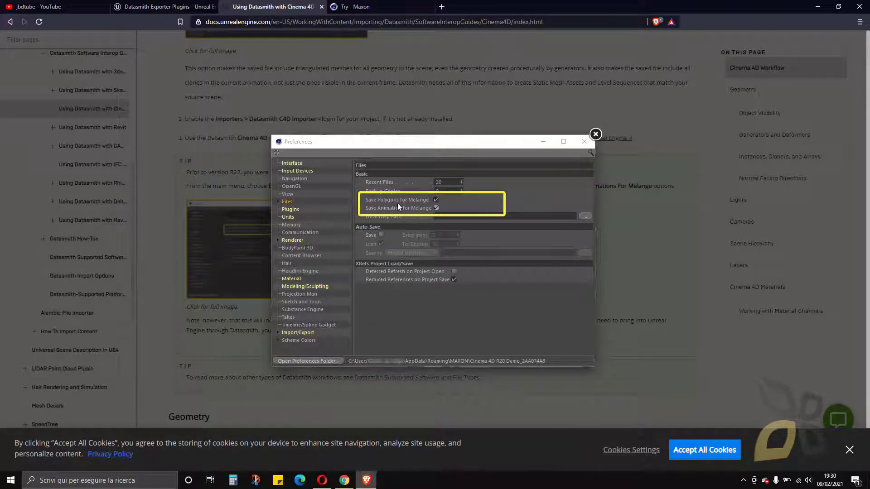
pyautogui.click(595, 134)
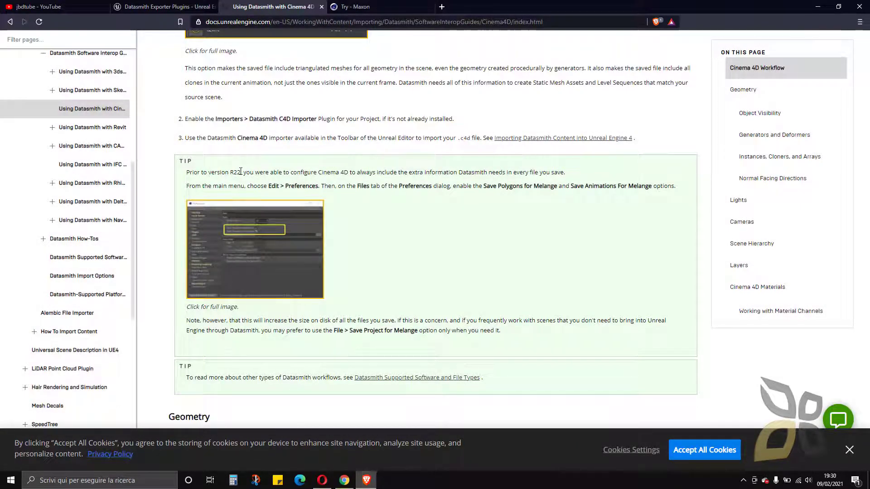
pyautogui.moveTo(241, 173); pyautogui.dragTo(224, 172)
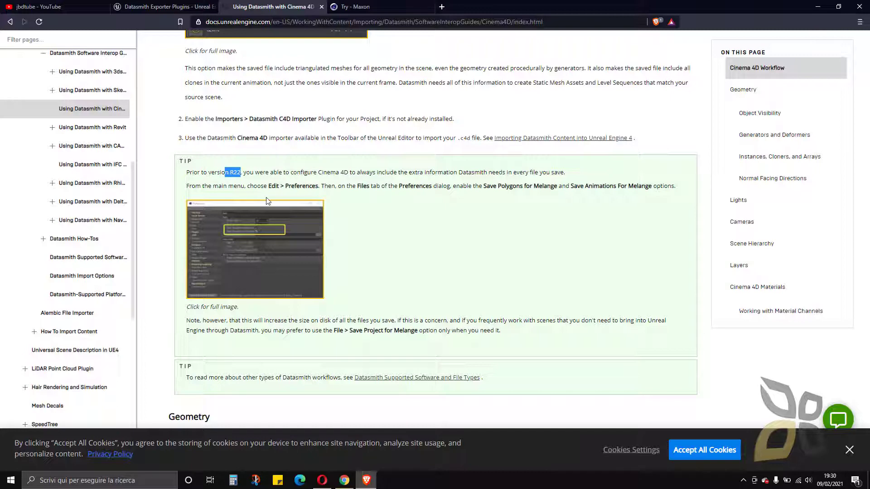
pyautogui.click(269, 245)
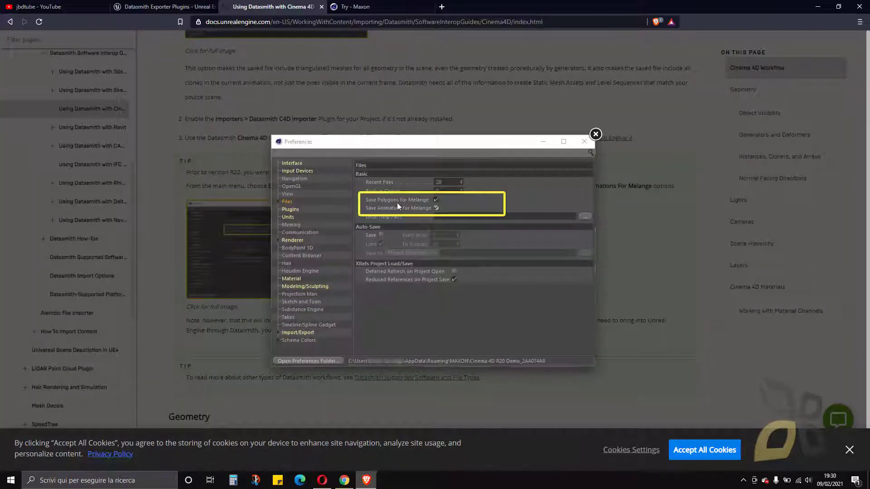
pyautogui.click(595, 134)
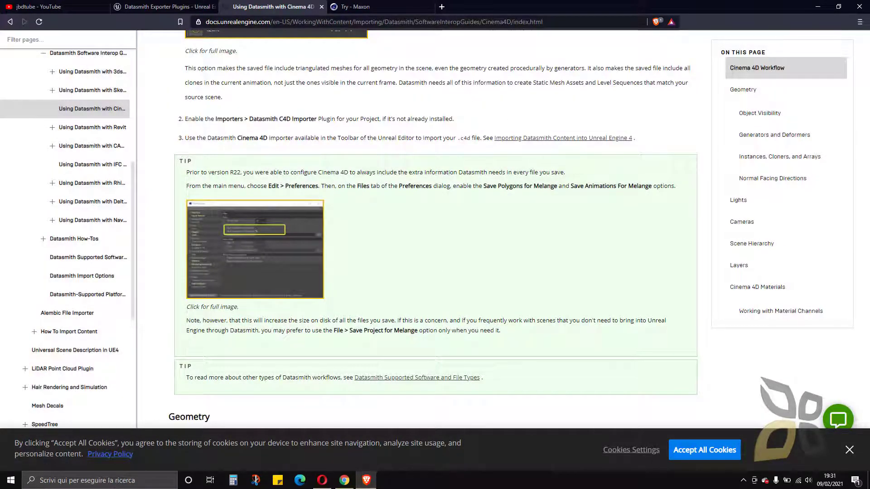
# - Switch to Cinema 4D and examine the file commands for saving a project for Cineware and exporting
pyautogui.hotkey('alt', 'Tab')
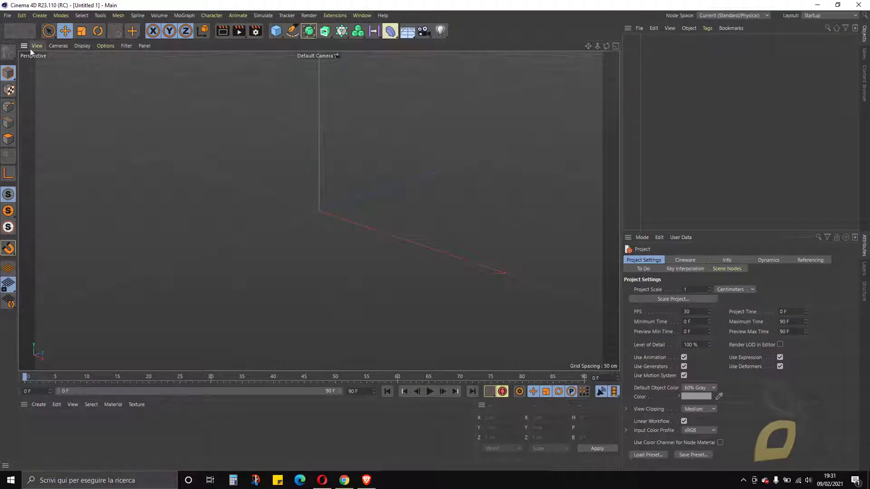
pyautogui.click(7, 15)
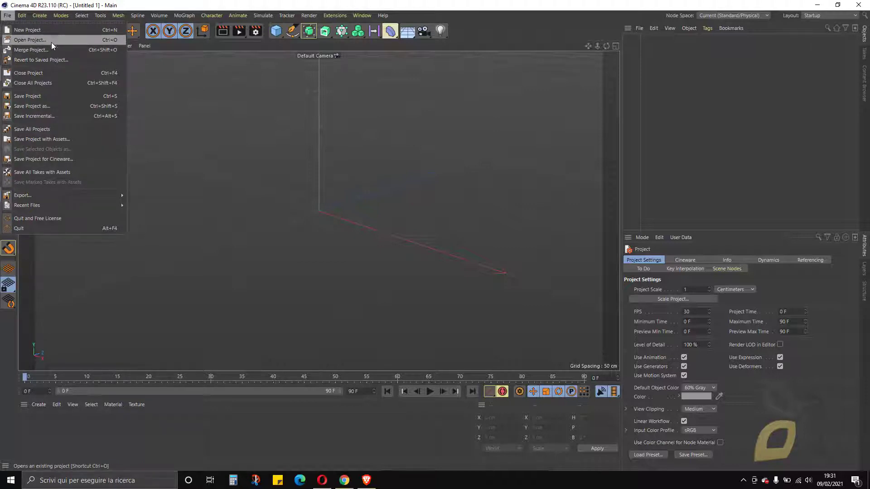
pyautogui.moveTo(66, 196)
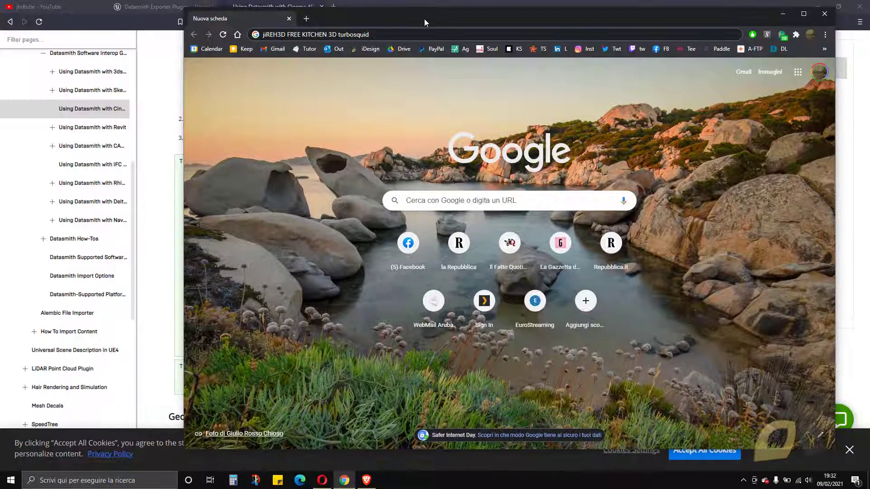
# - Search Google for "jiREH3D FREE KITCHEN 3D turbosquid" and browse TurboSquid's free 3D kitchen models
pyautogui.moveTo(424, 18); pyautogui.dragTo(420, 17)
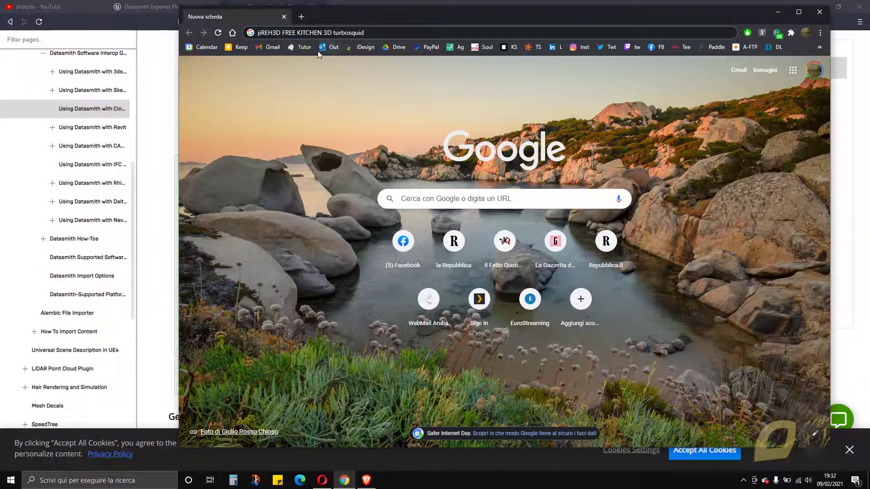
pyautogui.doubleClick(347, 33)
pyautogui.press('Return')
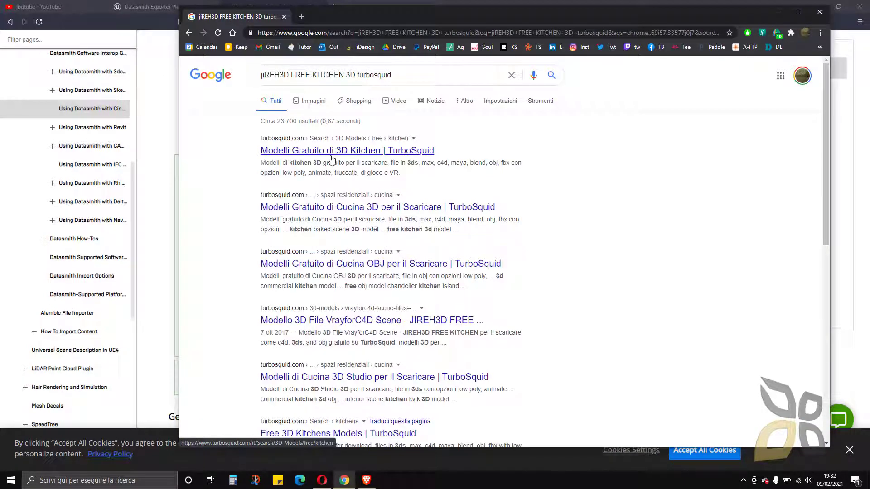
pyautogui.click(293, 151)
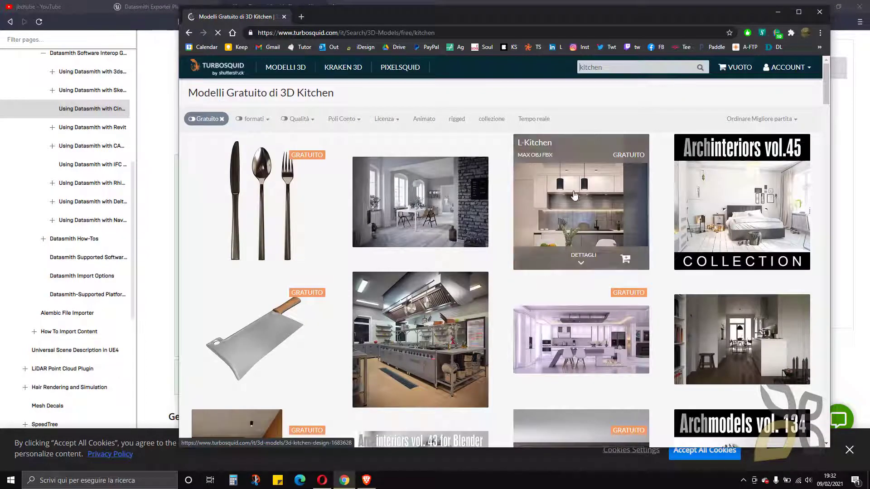
pyautogui.scroll(-5, 397, 328)
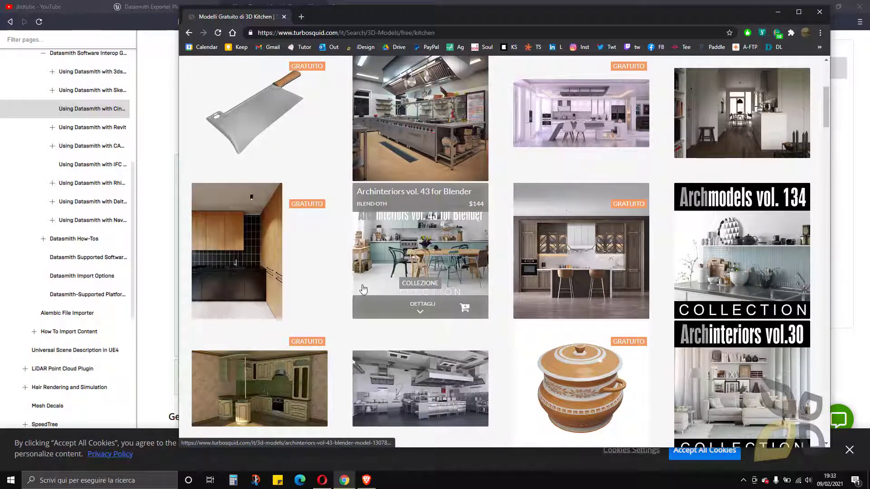
pyautogui.scroll(-2, 363, 289)
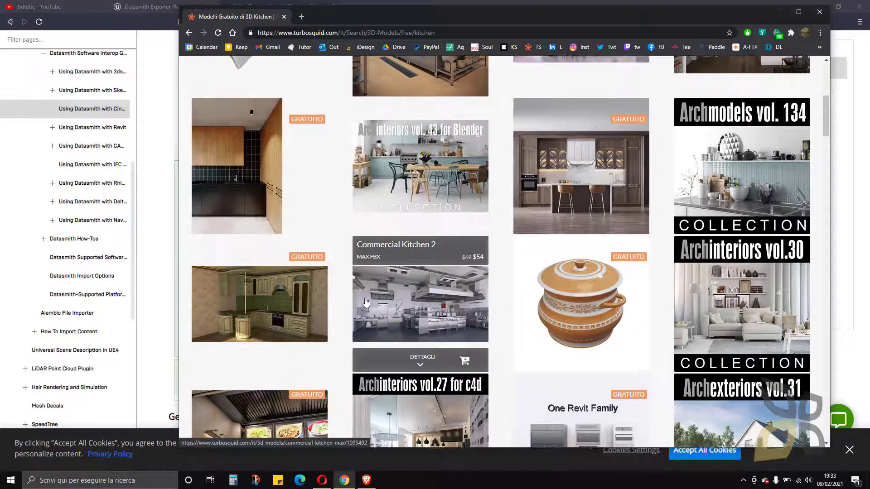
pyautogui.scroll(7, 365, 302)
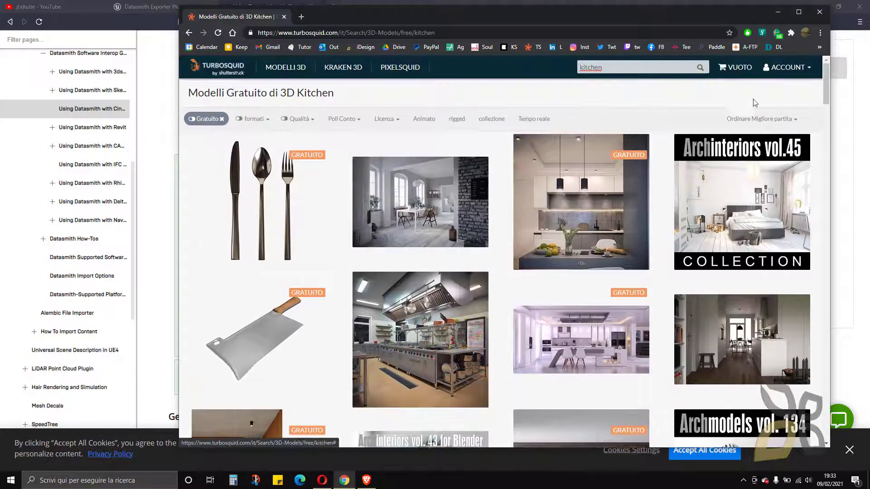
# - Open the TurboSquid account's list of downloaded files and display 500 items per page
pyautogui.click(779, 74)
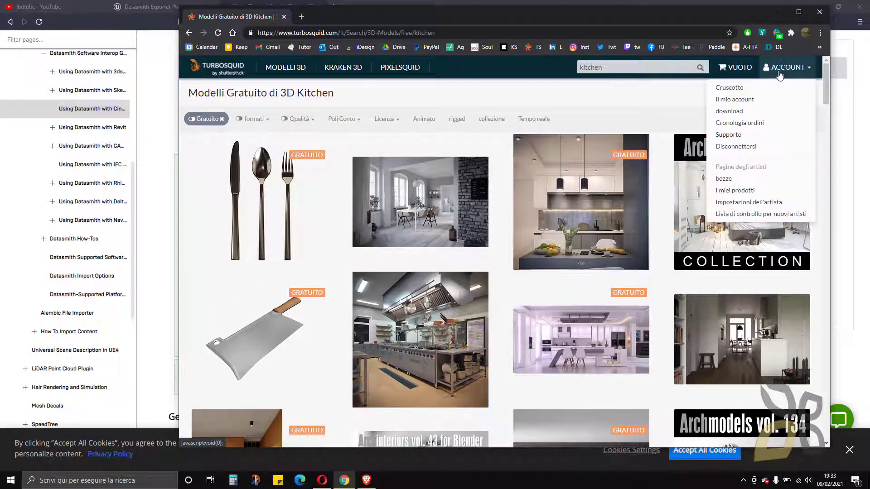
pyautogui.click(777, 77)
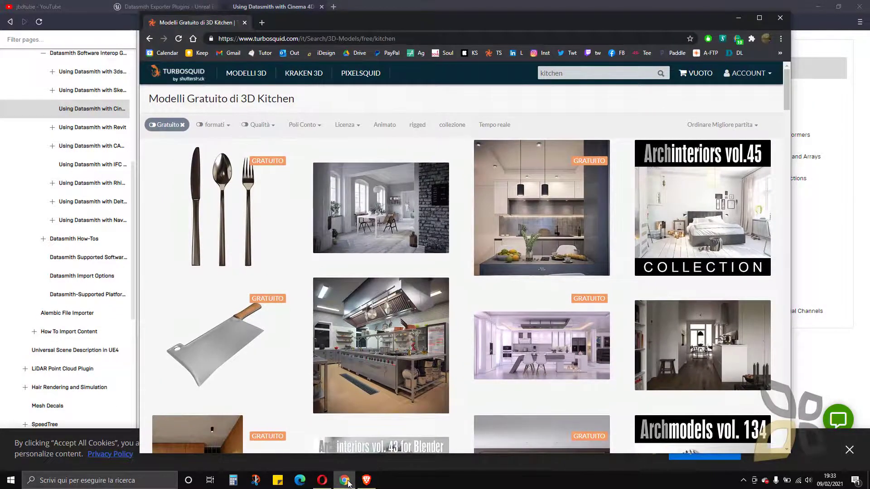
pyautogui.click(348, 483)
pyautogui.click(348, 483)
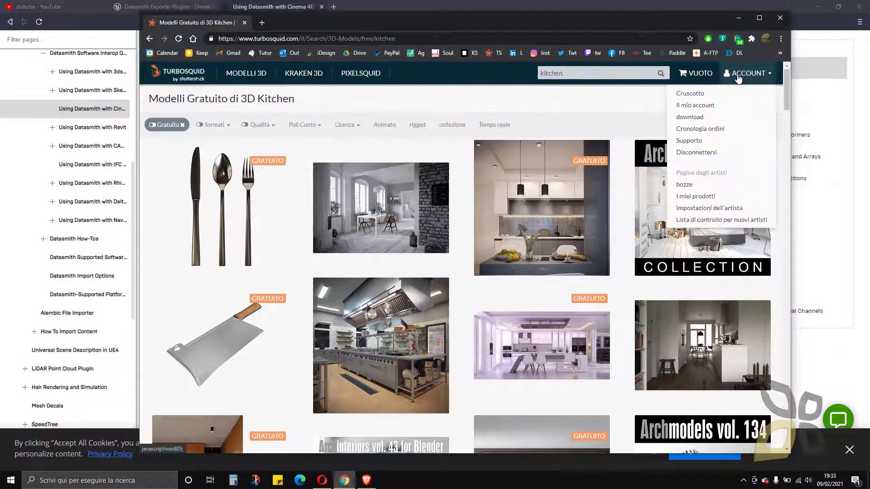
pyautogui.click(506, 160)
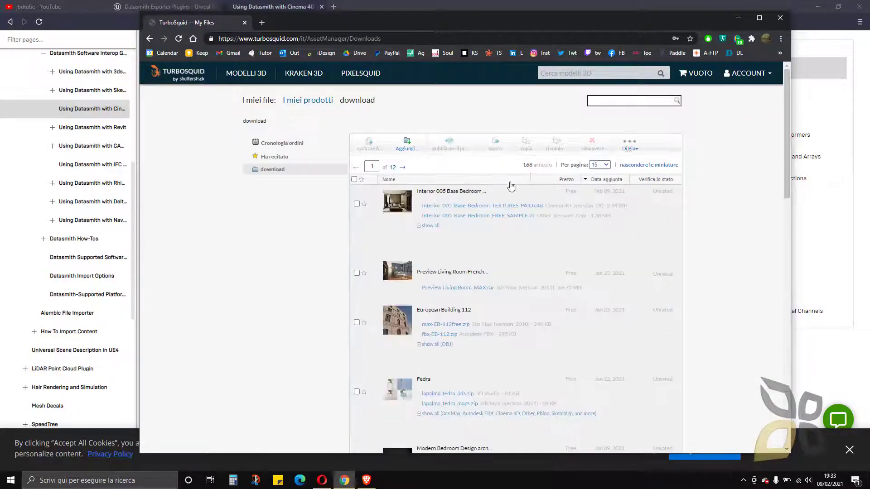
pyautogui.click(599, 165)
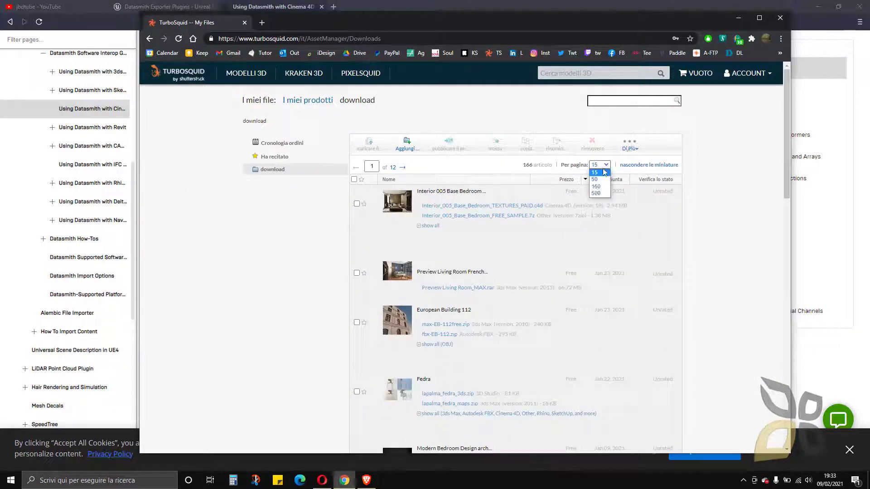
pyautogui.click(594, 192)
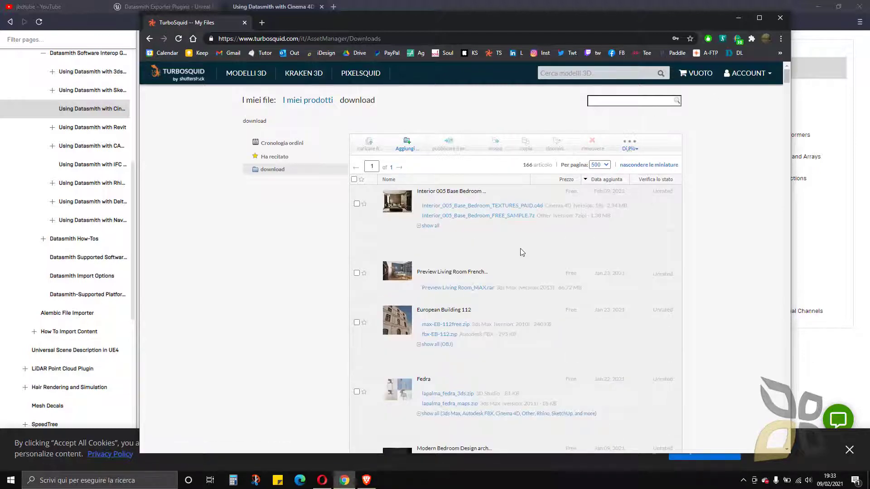
# - Find the VrayforC4D Scene files - JIREH3D FREE KITCHEN entry among the downloads and open its product page
pyautogui.scroll(-20, 522, 252)
pyautogui.scroll(-10, 779, 164)
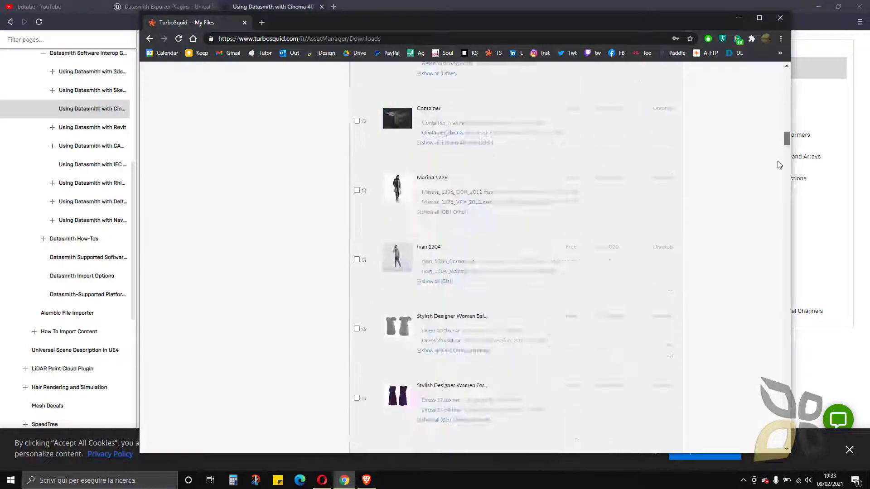
pyautogui.scroll(-20, 779, 164)
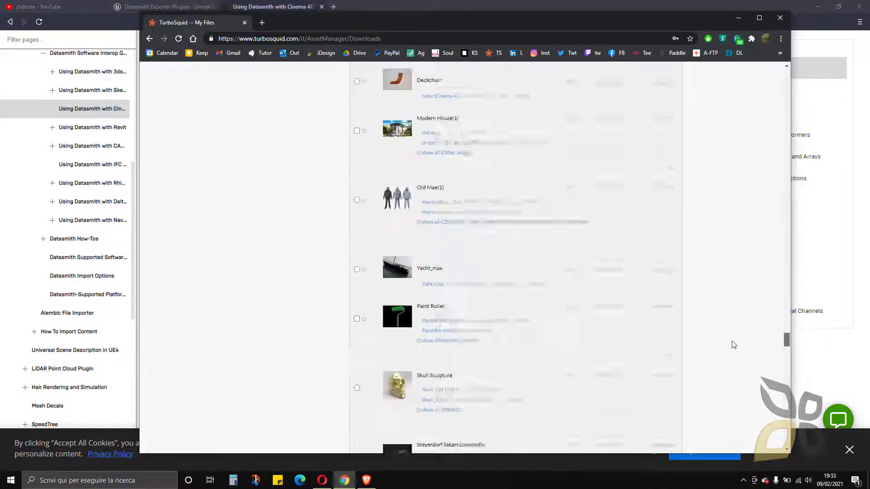
pyautogui.scroll(20, 734, 346)
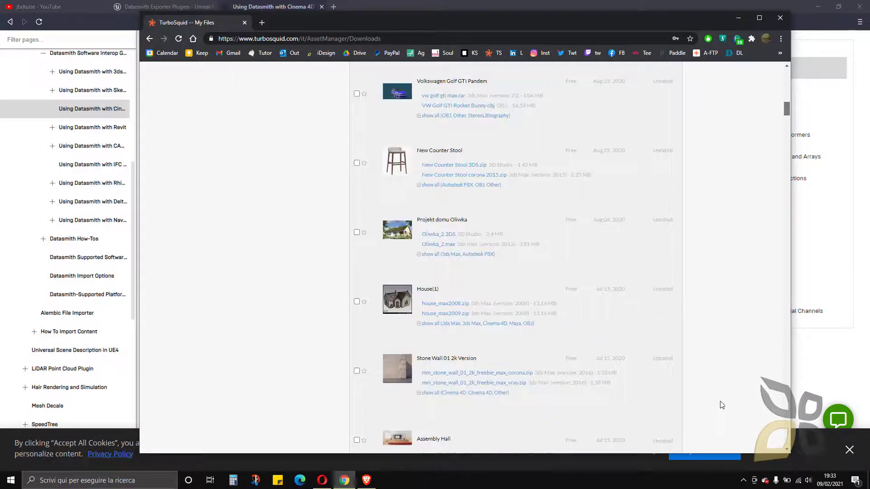
pyautogui.scroll(-20, 721, 405)
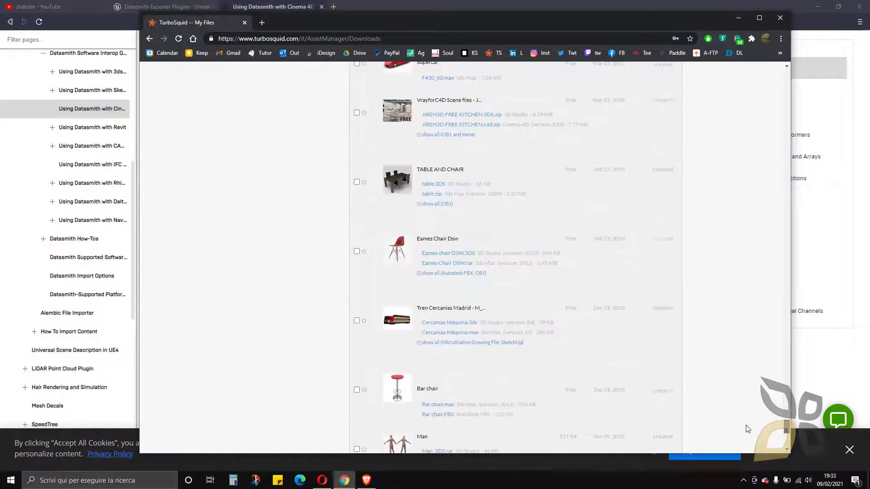
pyautogui.scroll(2, 524, 336)
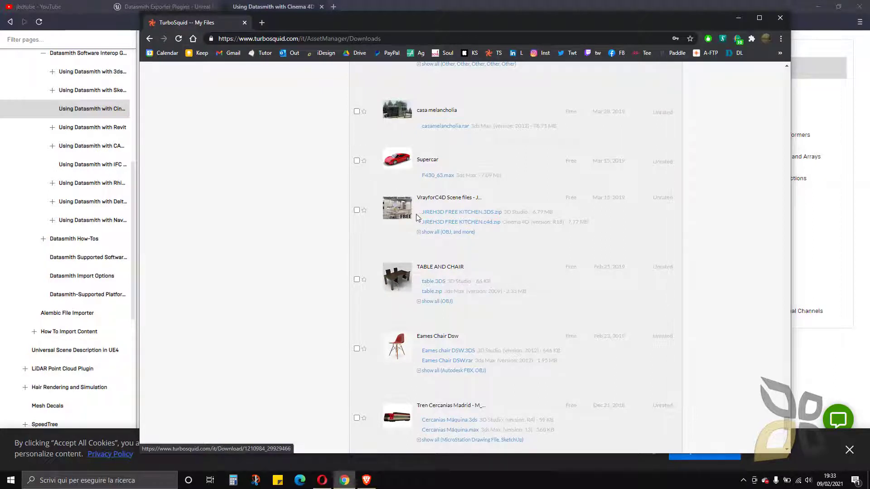
pyautogui.click(396, 214)
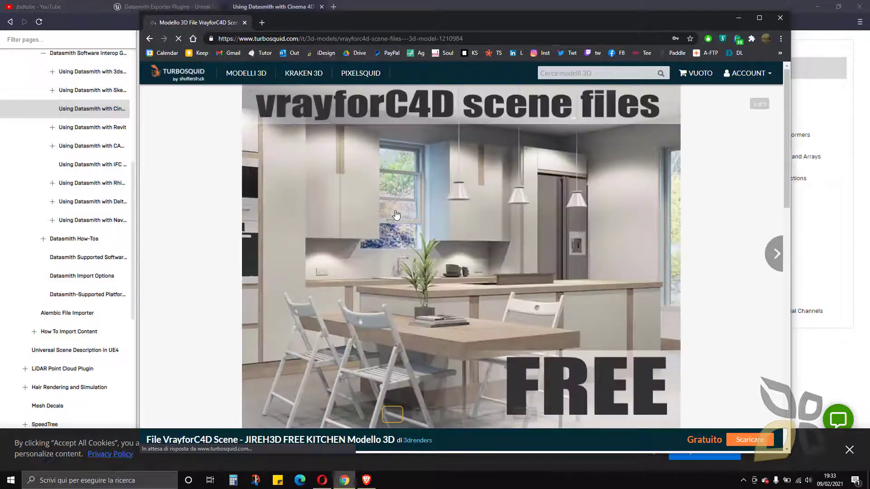
# - Examine the kitchen model's description, formats and specifications, go back to the downloads list and close that browser window
pyautogui.scroll(-2, 474, 271)
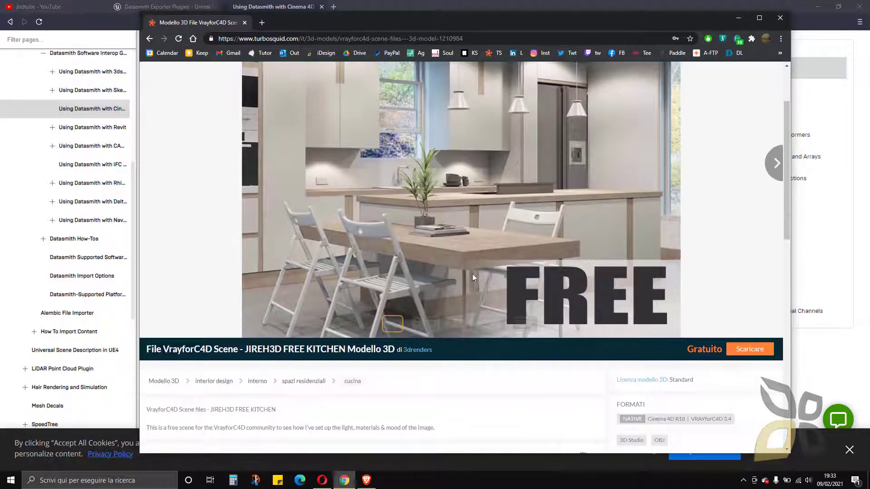
pyautogui.scroll(-2, 291, 363)
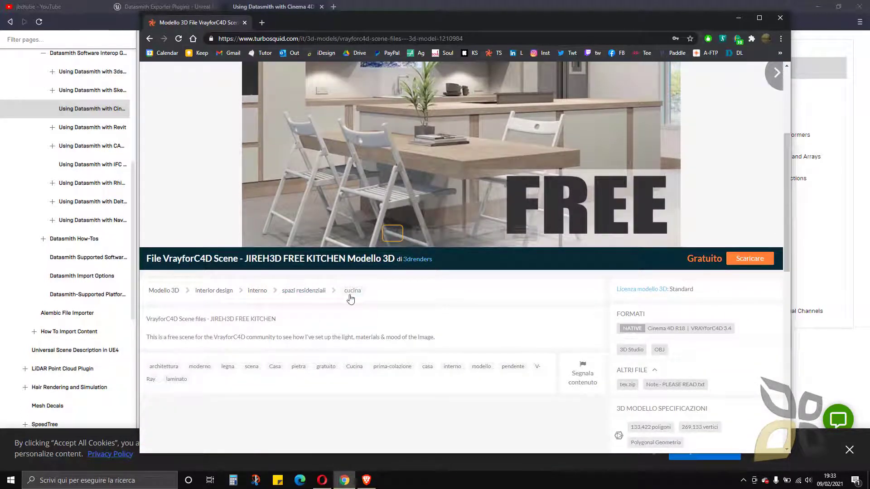
pyautogui.moveTo(278, 319); pyautogui.dragTo(170, 318)
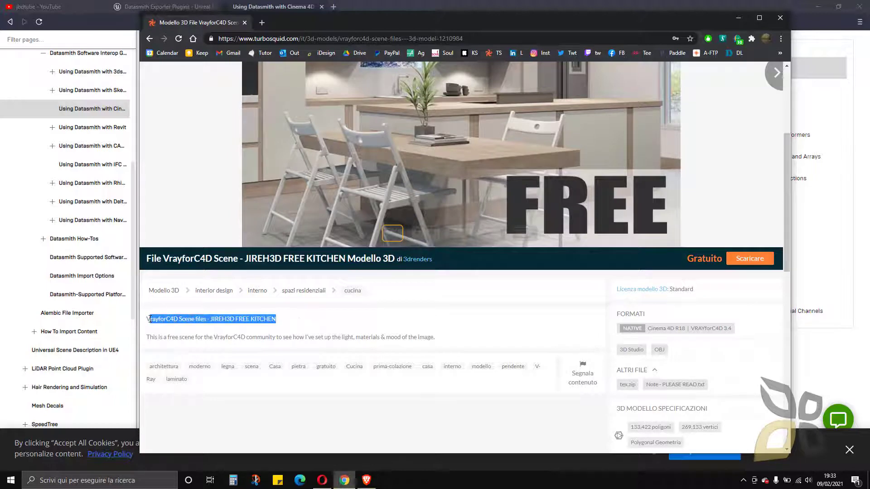
pyautogui.click(435, 379)
pyautogui.scroll(-1, 701, 244)
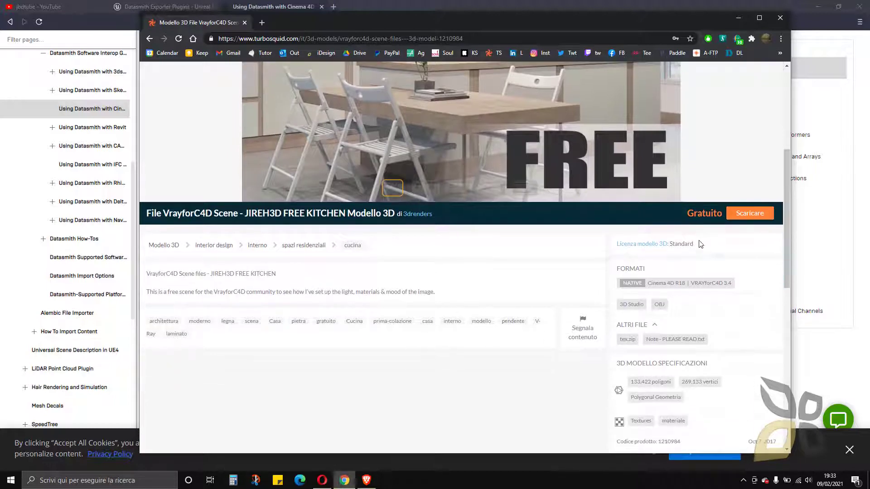
pyautogui.scroll(-1, 668, 254)
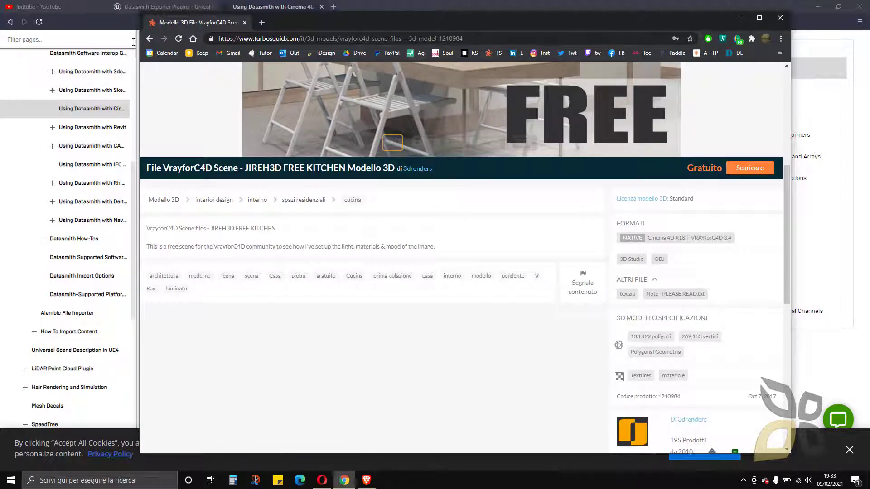
pyautogui.click(149, 38)
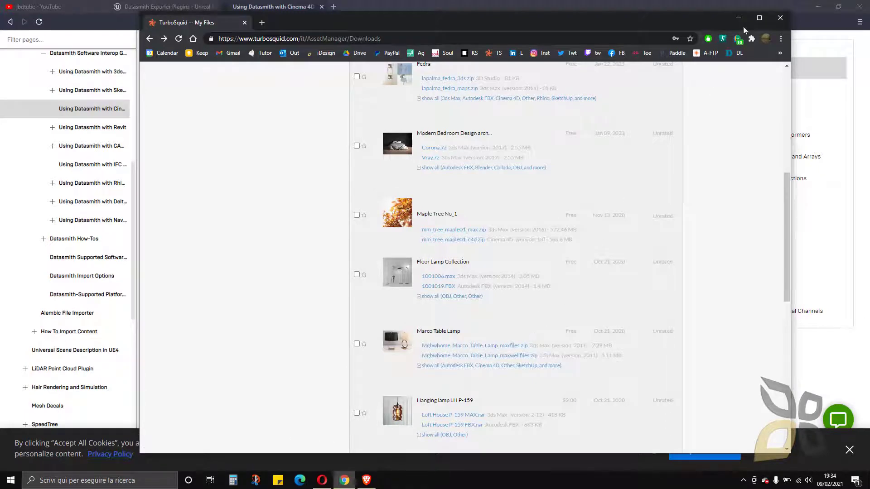
pyautogui.click(780, 18)
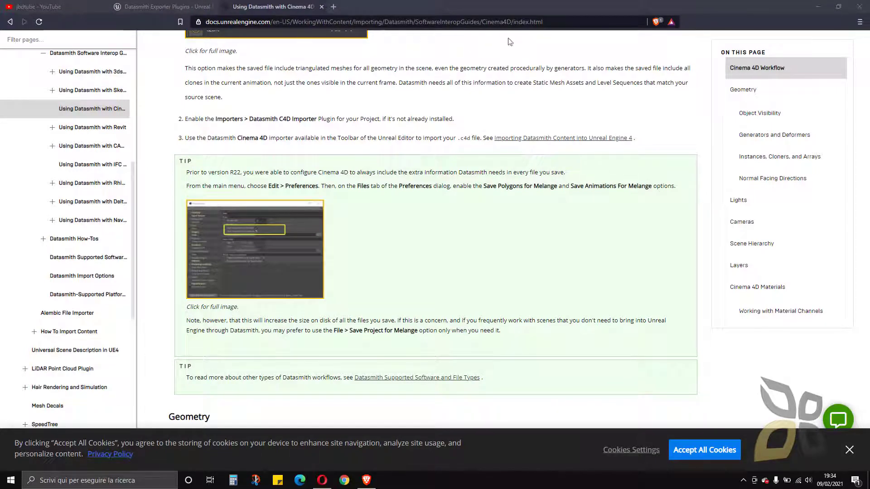
# - Dismiss the cookie notice and close the Using Datasmith with Cinema 4D documentation page
pyautogui.click(846, 453)
pyautogui.click(848, 450)
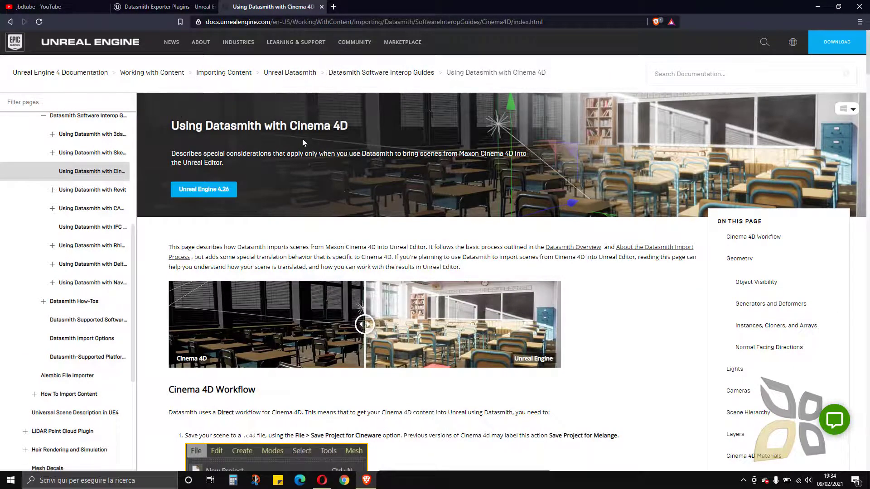
pyautogui.click(322, 7)
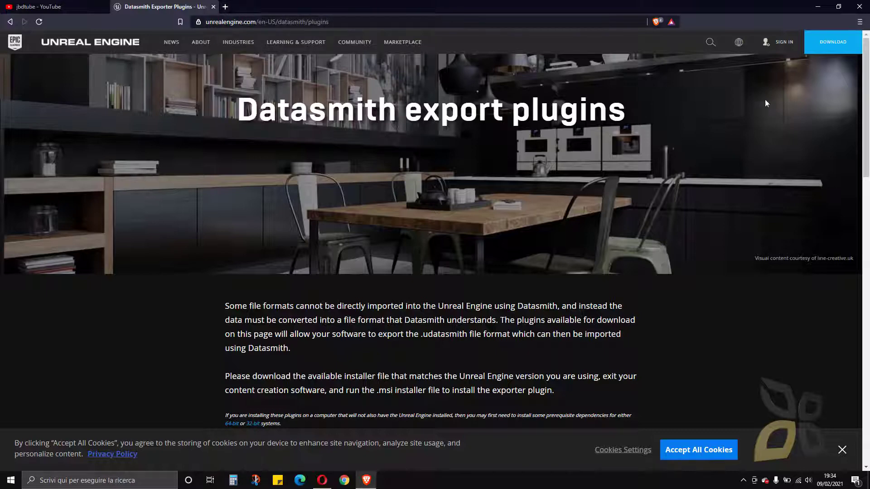
pyautogui.click(255, 22)
pyautogui.click(292, 22)
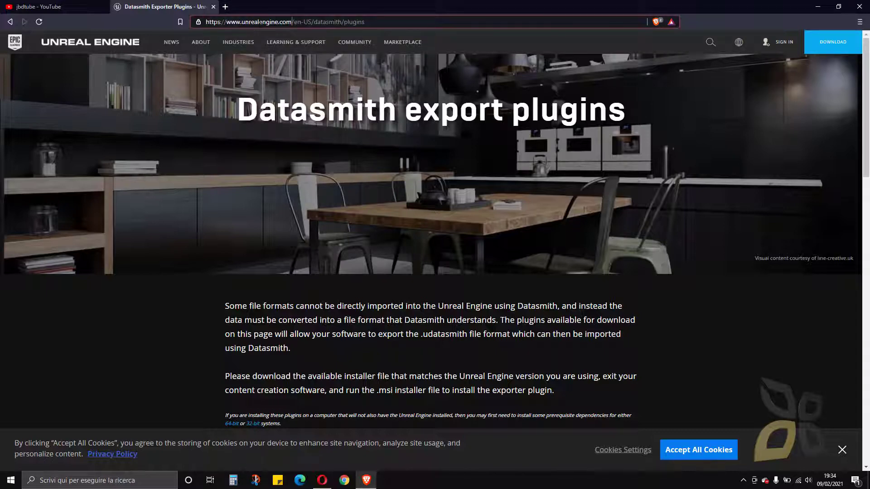
pyautogui.moveTo(318, 21); pyautogui.dragTo(364, 21)
pyautogui.press('BackSpace')
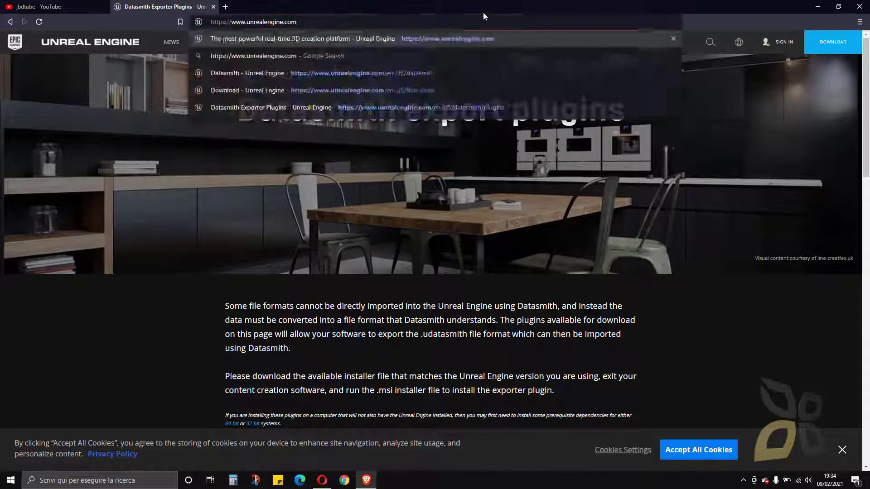
pyautogui.press('Return')
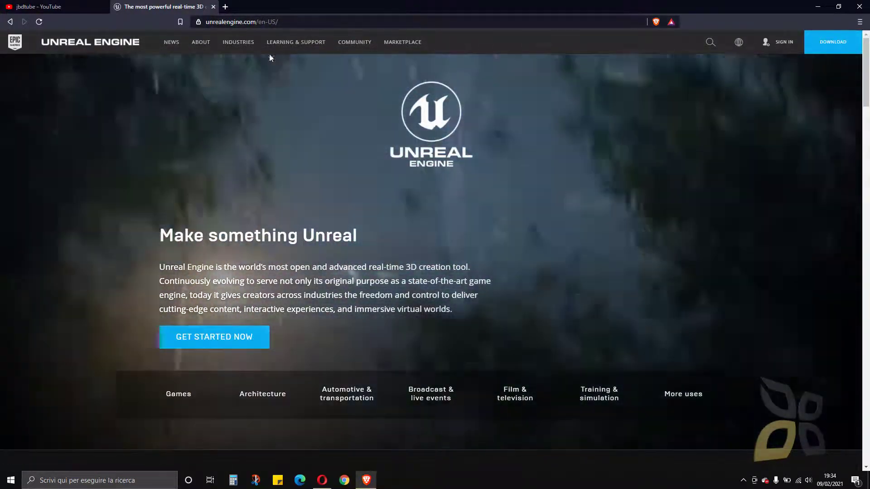
# - Start the Epic Games Launcher and clear the browser away after closing the Unreal Engine website
pyautogui.press('super')
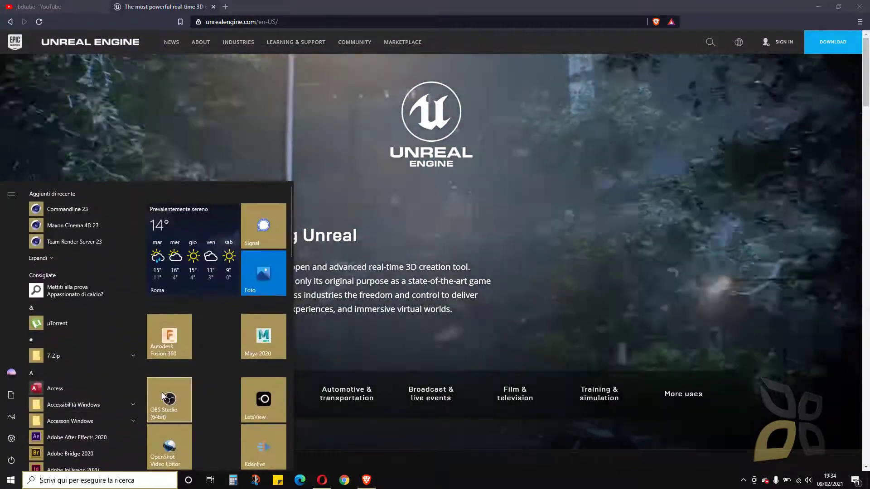
pyautogui.scroll(-5, 237, 376)
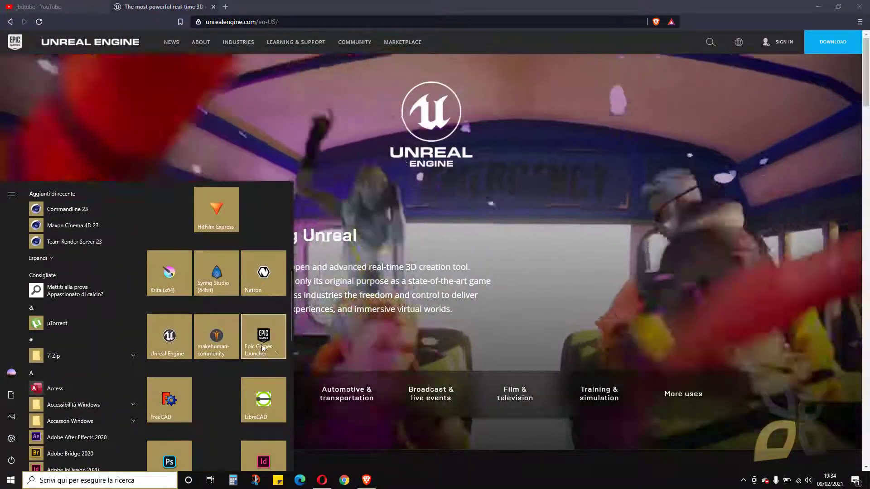
pyautogui.click(263, 341)
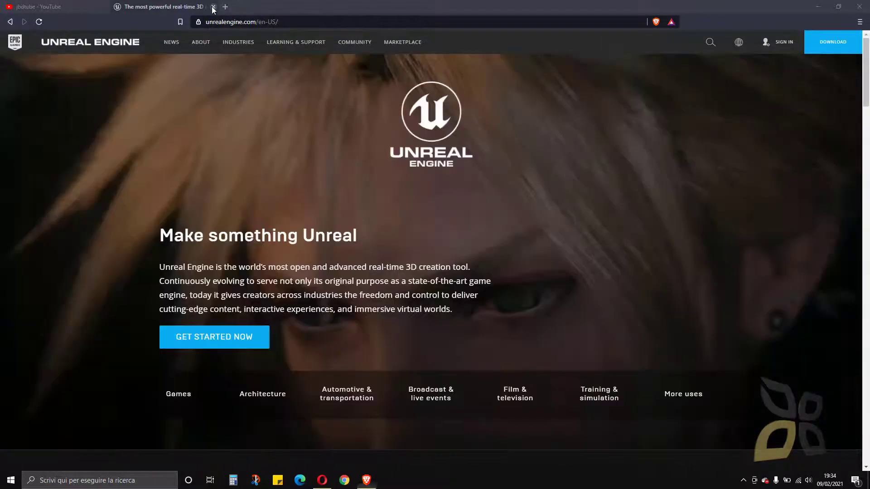
pyautogui.hotkey('ctrl', 'w')
pyautogui.click(818, 7)
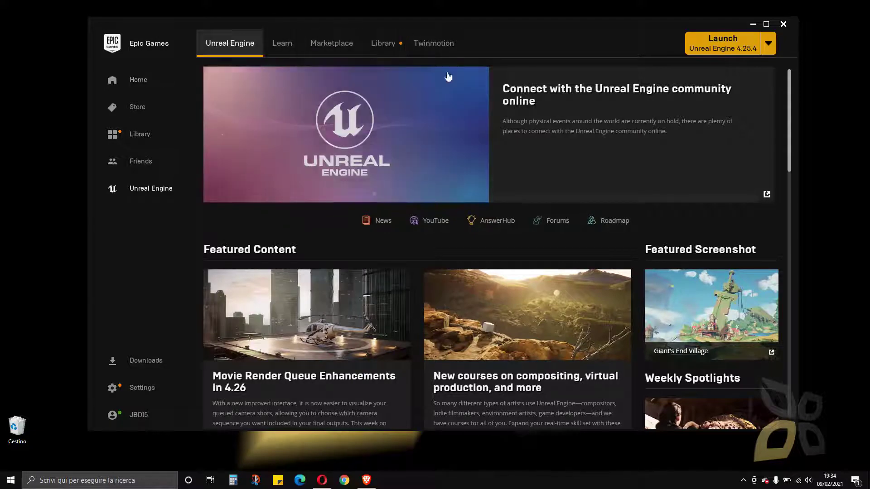
pyautogui.moveTo(501, 28)
pyautogui.mouseDown()
pyautogui.moveTo(489, 43)
pyautogui.moveTo(490, 35)
pyautogui.mouseUp()
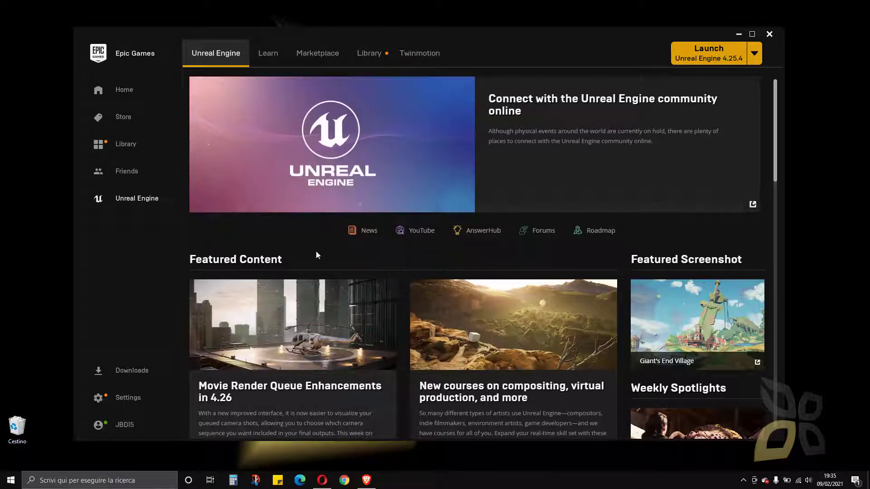
# - Bring back the browser with the jbdtube YouTube playlists and enter "epic games" as the channel search term
pyautogui.click(366, 480)
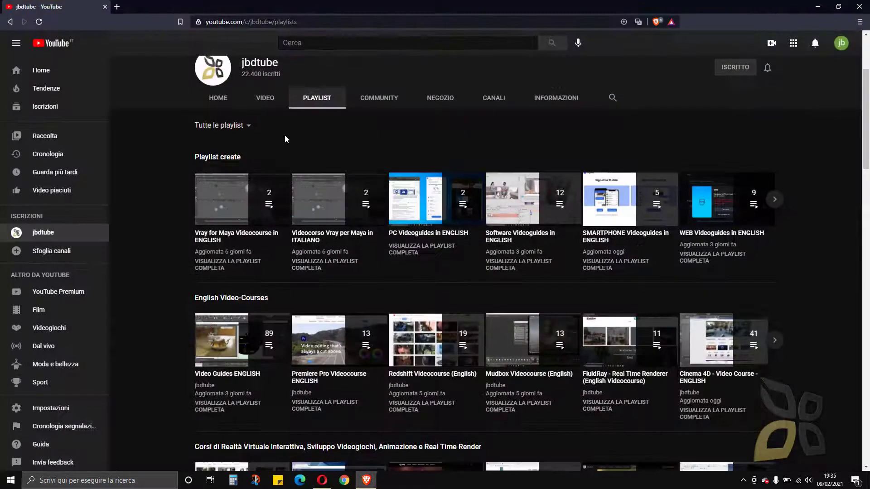
pyautogui.scroll(1, 619, 155)
pyautogui.click(612, 143)
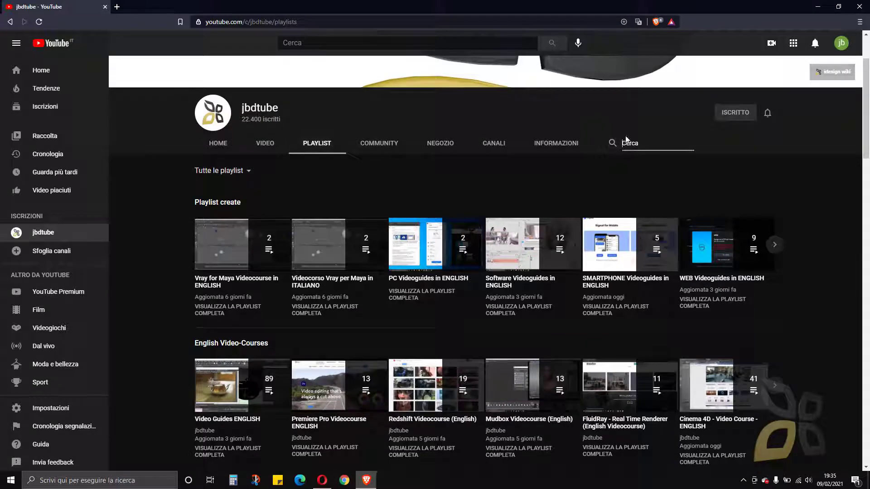
pyautogui.write('unreal engin')
pyautogui.press('BackSpace')
pyautogui.press('BackSpace')
pyautogui.press('BackSpace')
pyautogui.press('BackSpace')
pyautogui.press('BackSpace')
pyautogui.press('BackSpace')
pyautogui.press('BackSpace')
pyautogui.press('BackSpace')
pyautogui.press('BackSpace')
pyautogui.press('BackSpace')
pyautogui.press('BackSpace')
pyautogui.press('BackSpace')
pyautogui.write('epic games')
# - Browse further along the channel's English Video-Courses playlists, then minimize the browser to return to the Epic Games Launcher
pyautogui.scroll(-2, 316, 291)
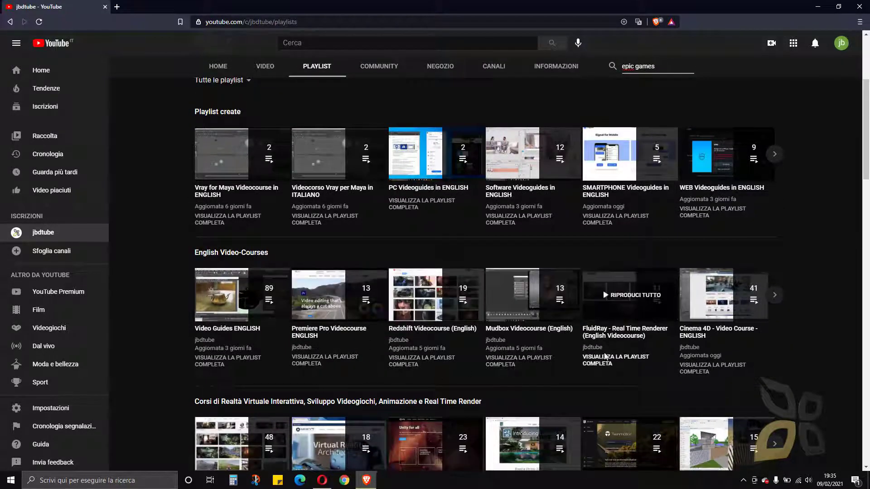
pyautogui.click(774, 295)
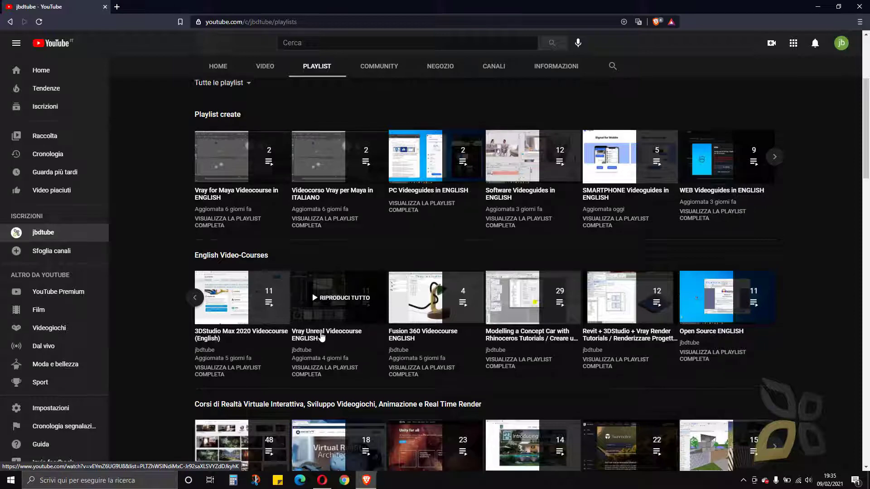
pyautogui.scroll(2, 440, 321)
pyautogui.scroll(2, 440, 321)
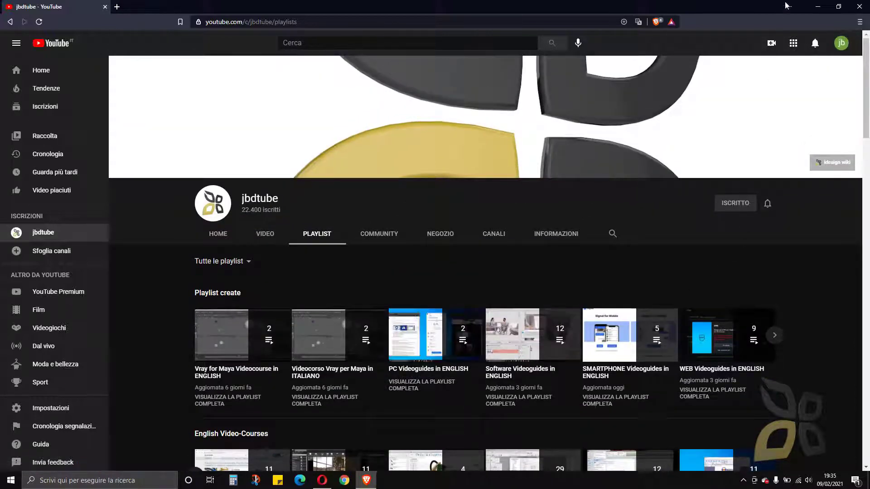
pyautogui.click(818, 6)
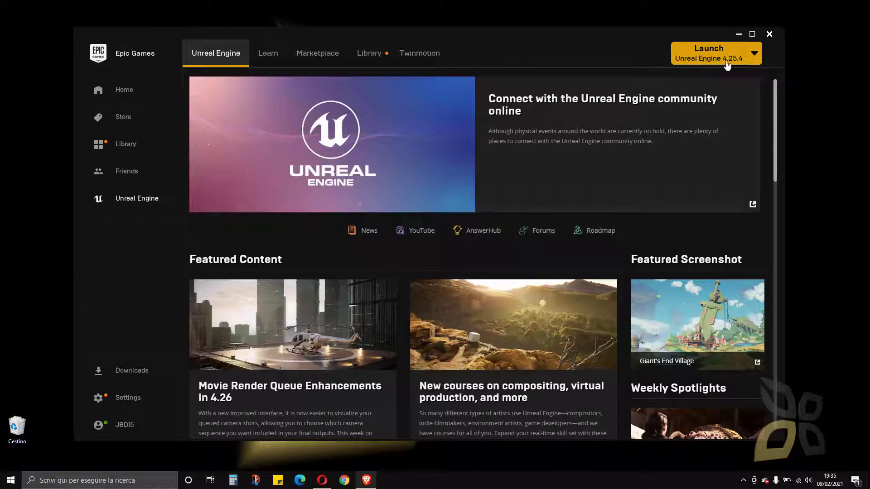
# - Launch Unreal Engine 4.25.4 from the Epic Games Launcher and move its project browser window aside
pyautogui.click(702, 59)
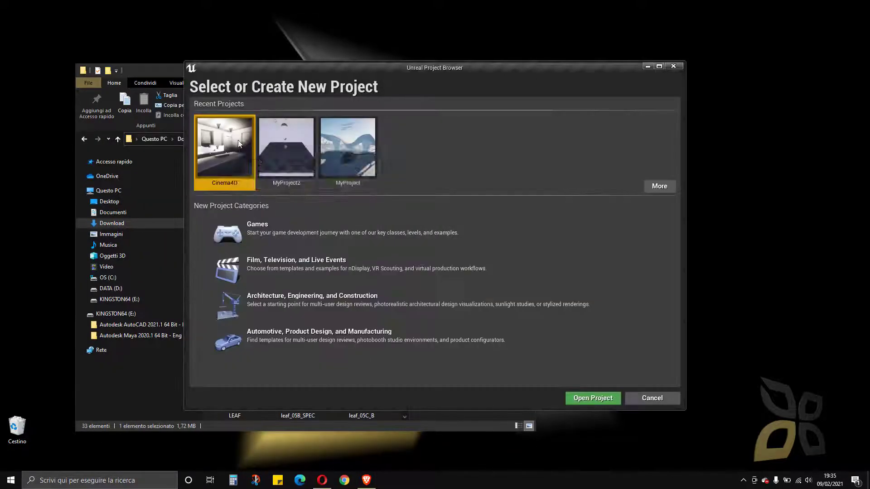
pyautogui.moveTo(393, 67); pyautogui.dragTo(589, 69)
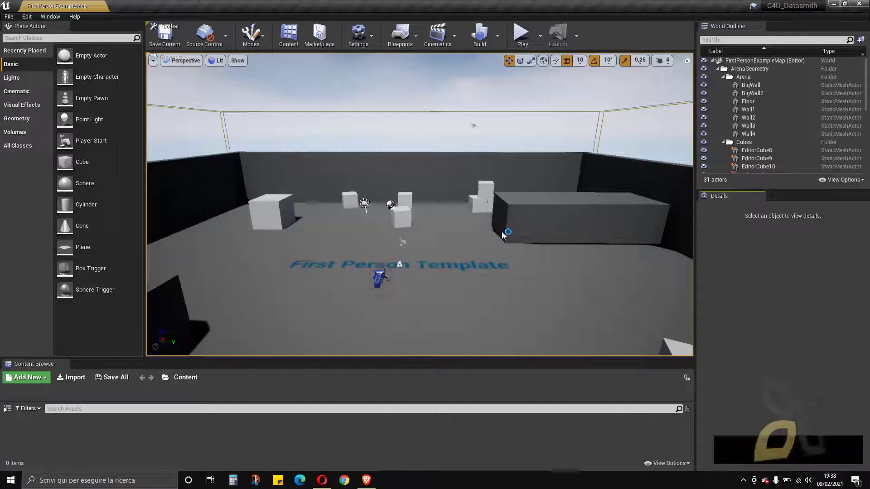
# - Play-test the First Person Template level of the C4D_Datasmith project by walking around and shooting, then end the play session
pyautogui.moveTo(371, 252); pyautogui.dragTo(357, 254, button='right')
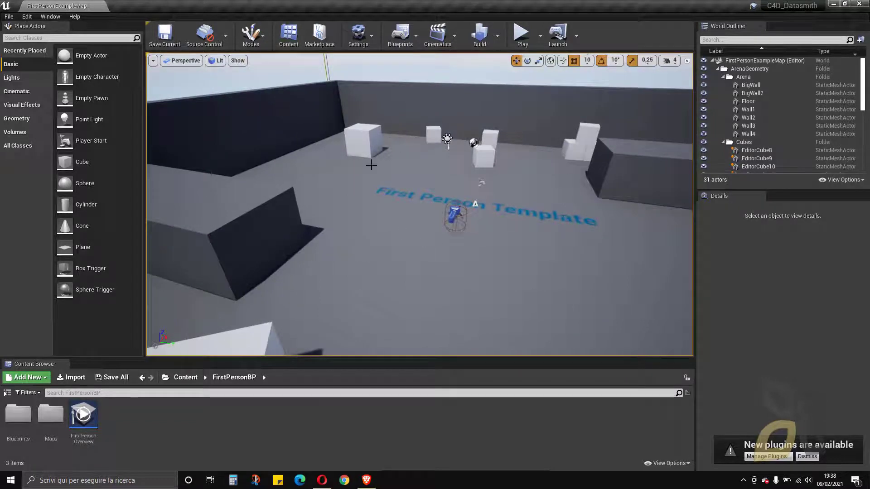
pyautogui.moveTo(432, 244); pyautogui.dragTo(426, 247, button='right')
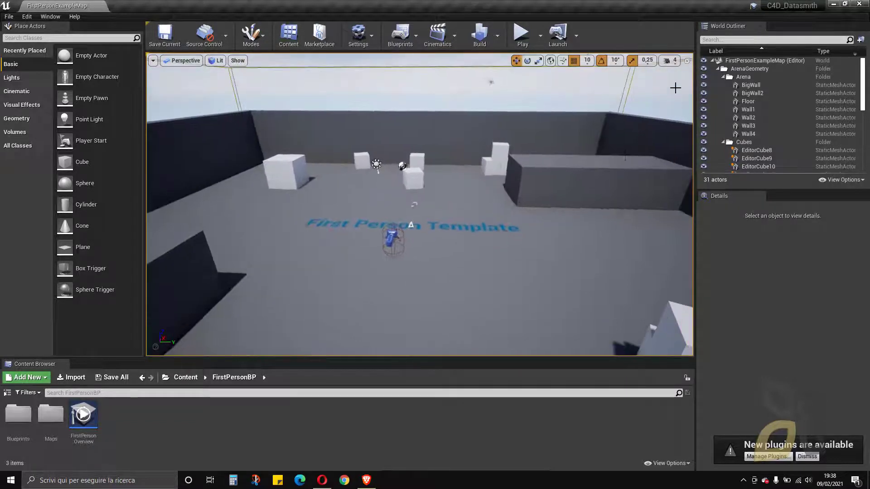
pyautogui.click(522, 36)
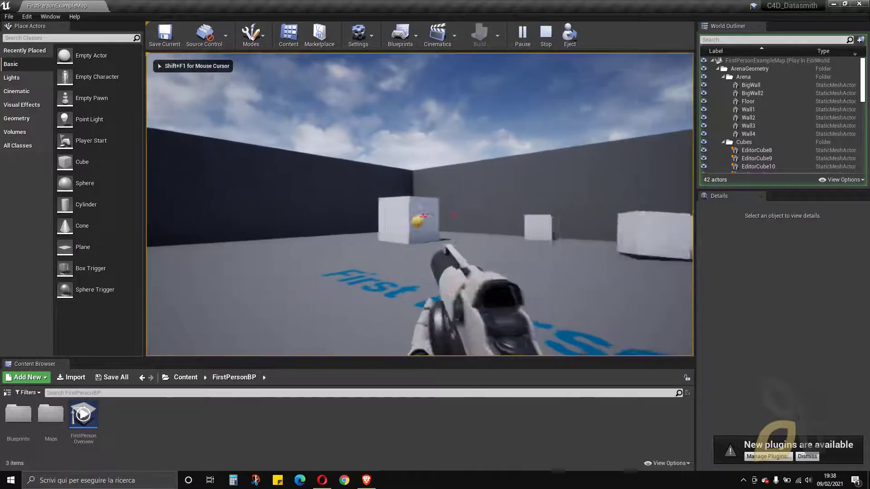
pyautogui.press('w')
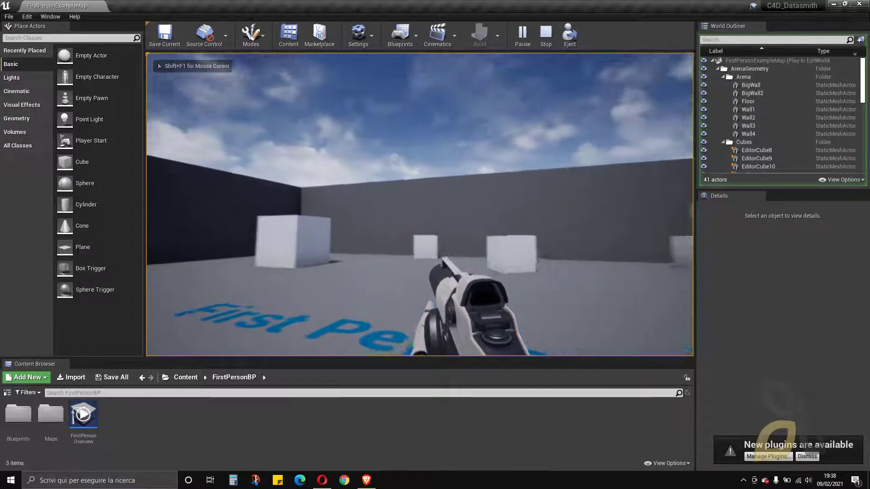
pyautogui.click(422, 216)
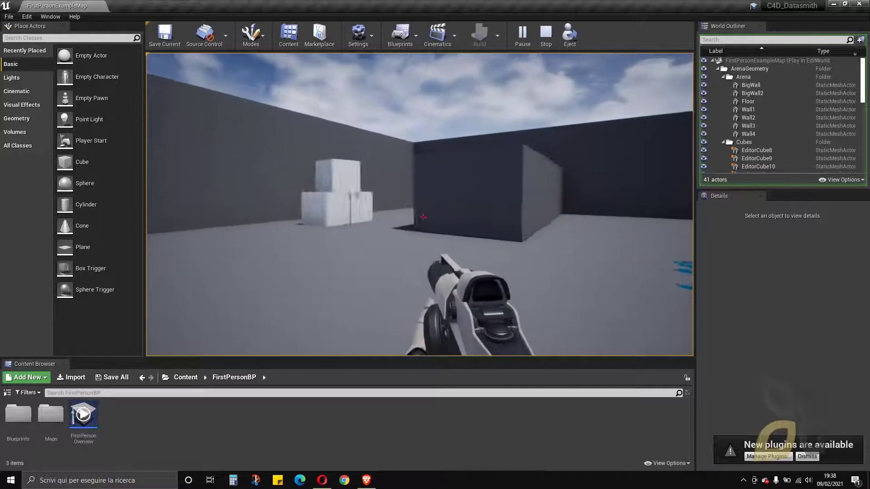
pyautogui.press('w')
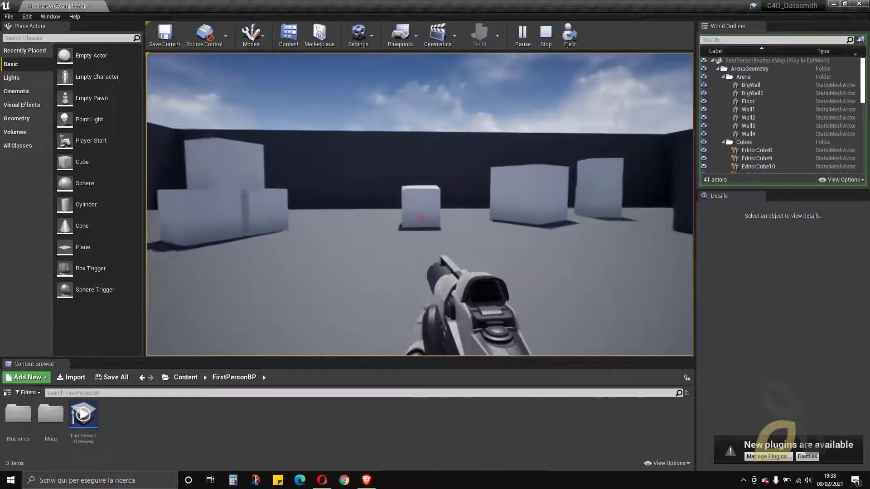
pyautogui.click(423, 216)
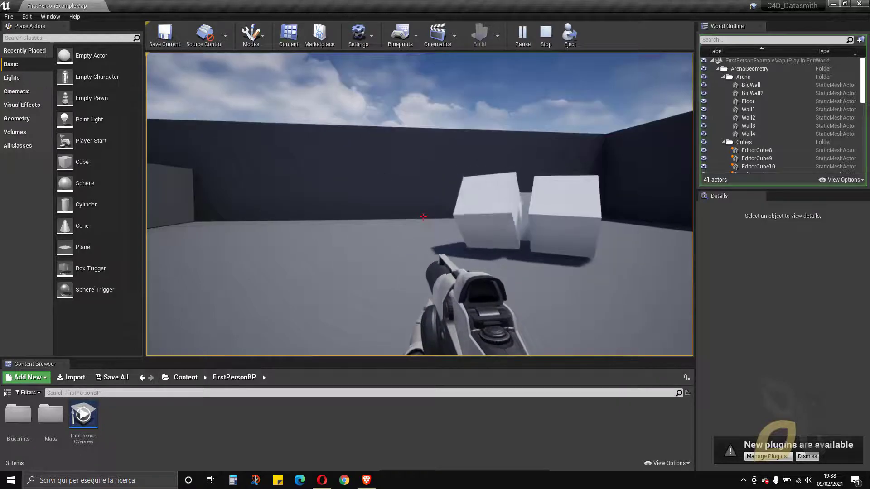
pyautogui.click(422, 216)
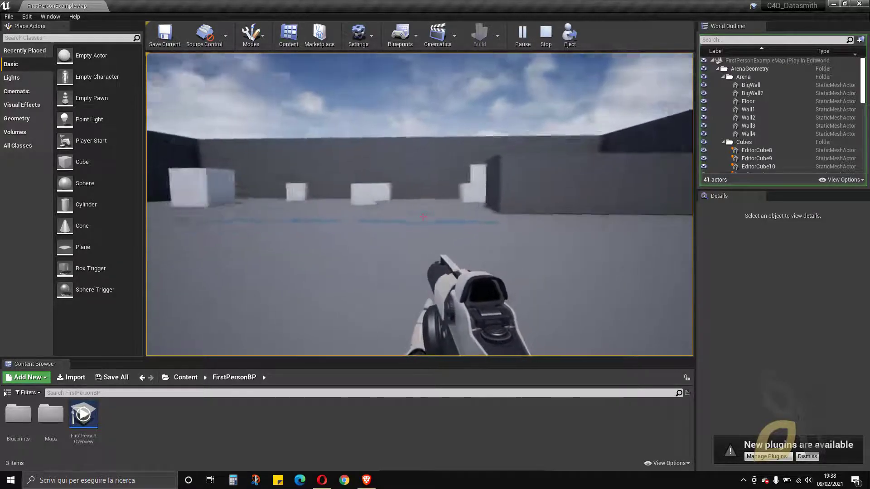
pyautogui.press('w')
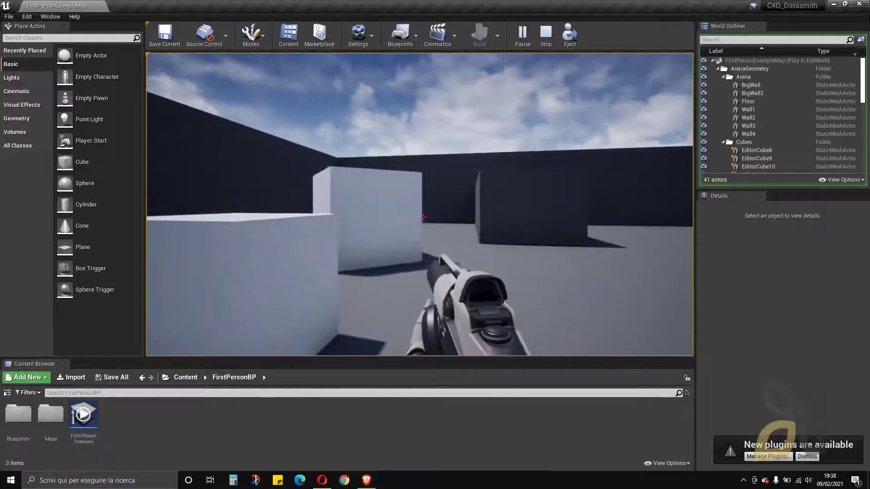
pyautogui.click(410, 214)
pyautogui.press('Escape')
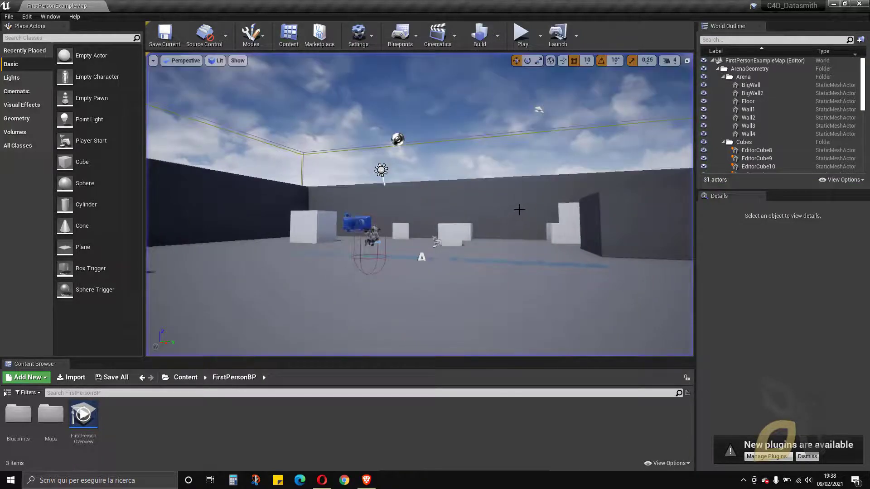
pyautogui.moveTo(401, 212); pyautogui.dragTo(435, 236, button='right')
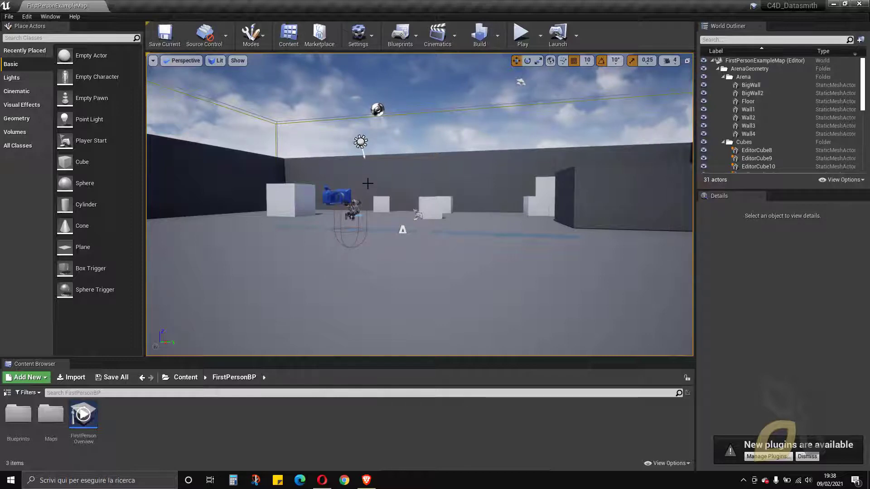
pyautogui.click(374, 39)
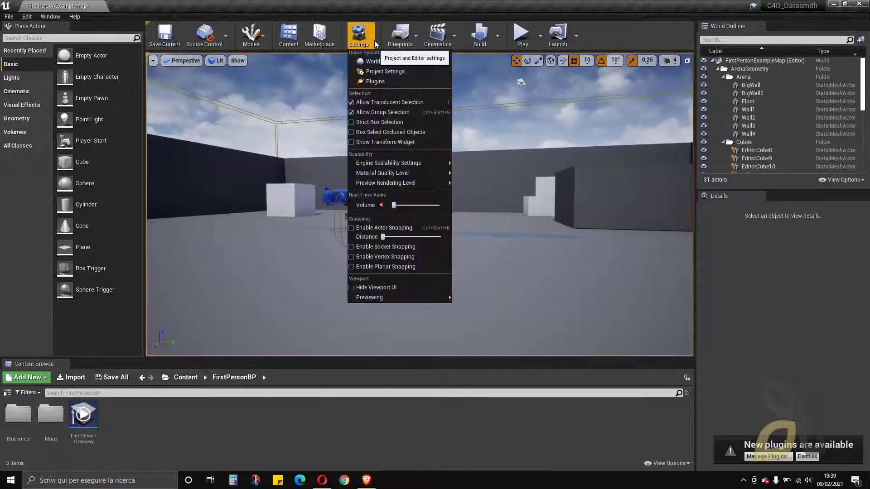
pyautogui.click(382, 83)
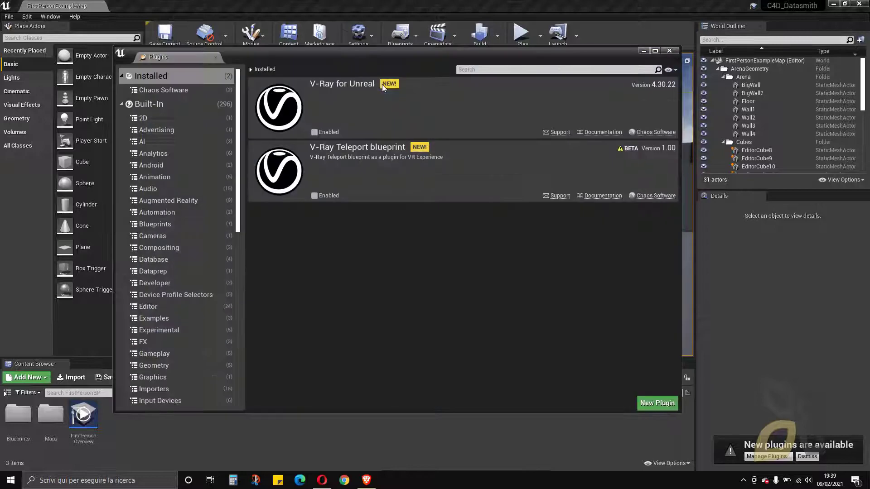
pyautogui.click(675, 52)
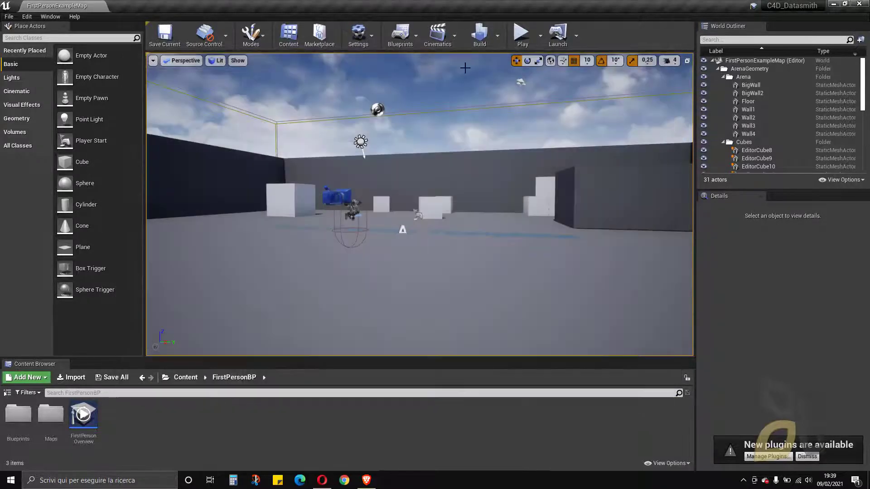
# - Open the Plugins browser for the C4D_Datasmith project
pyautogui.click(367, 43)
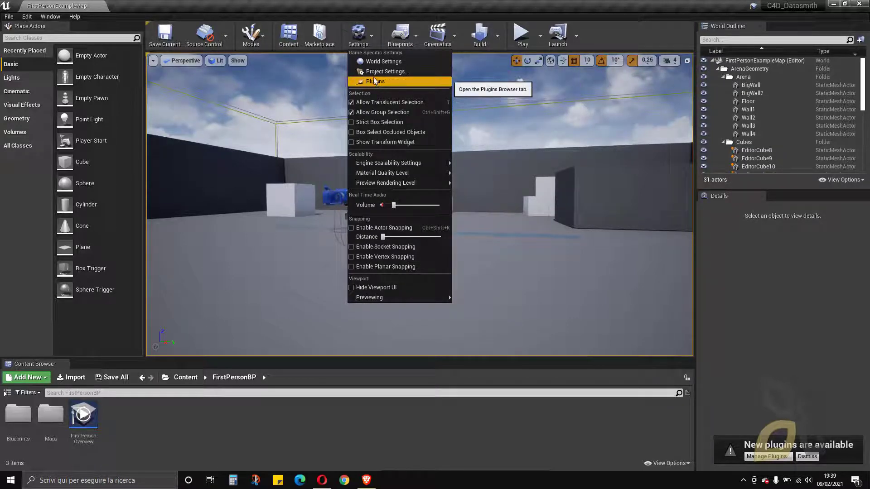
pyautogui.click(363, 42)
pyautogui.click(363, 42)
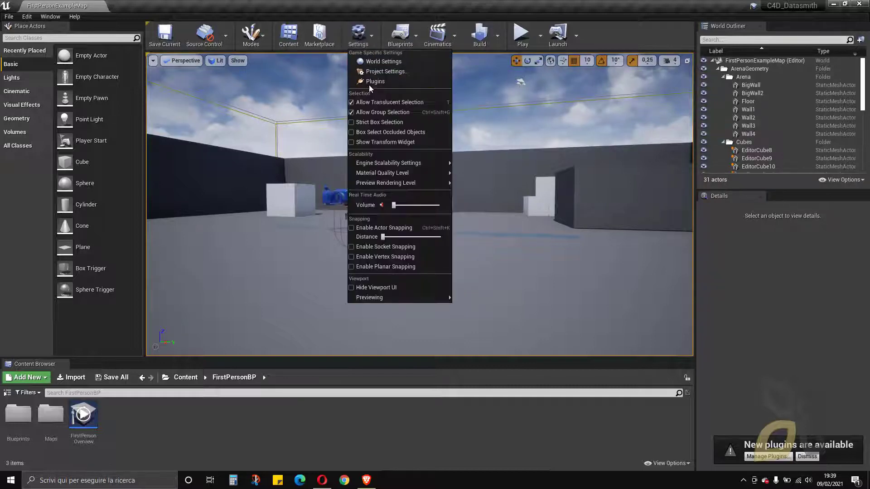
pyautogui.click(370, 83)
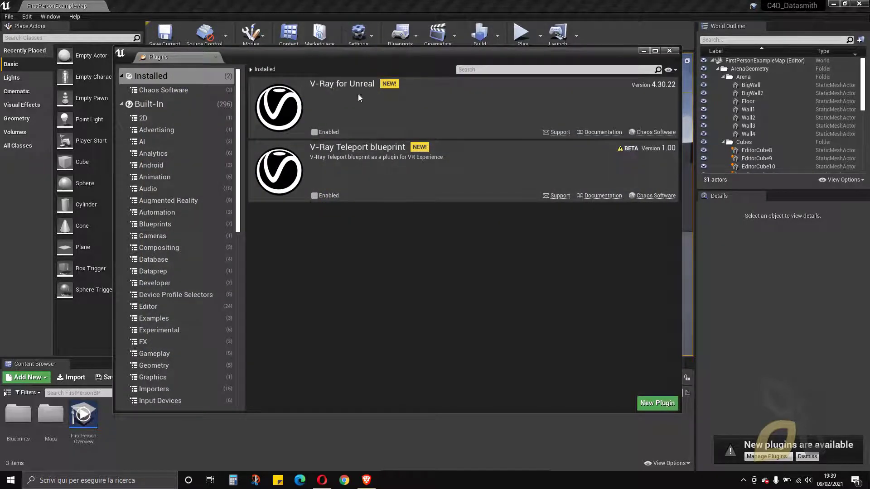
# - Find the built-in plugins matching "datasmith" and enable Datasmith C4D Importer, accepting its beta status
pyautogui.click(156, 104)
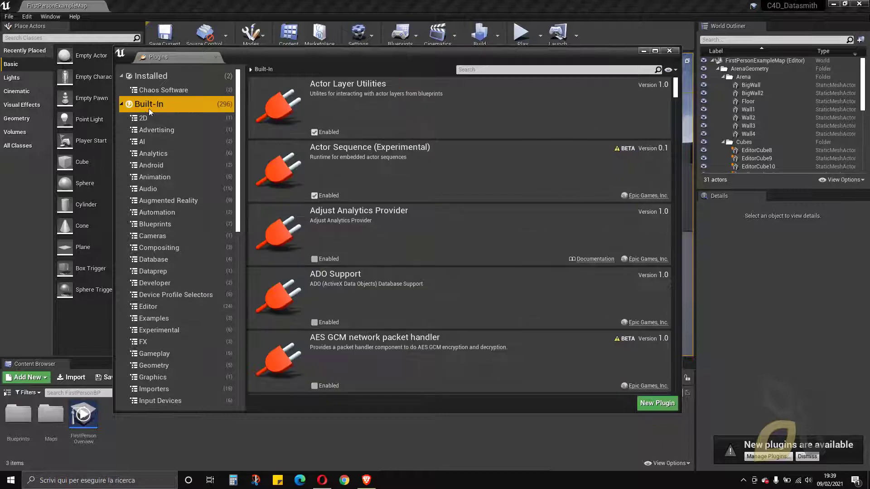
pyautogui.click(468, 70)
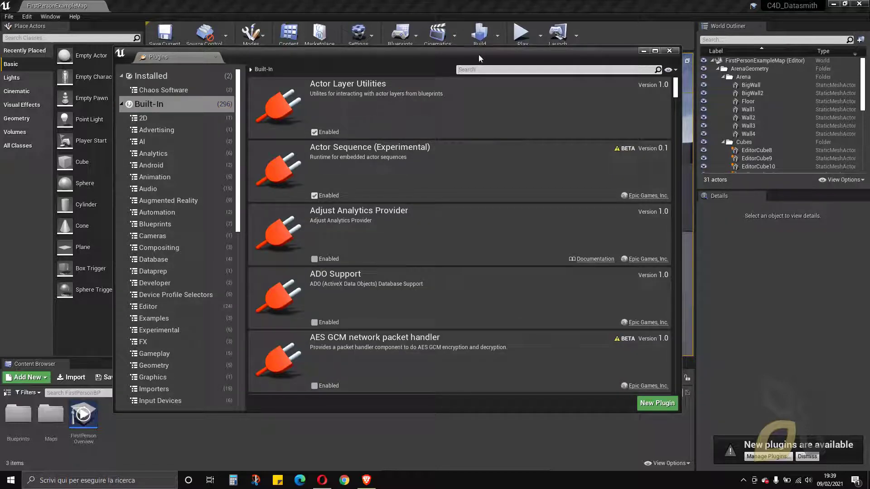
pyautogui.write('datasmith')
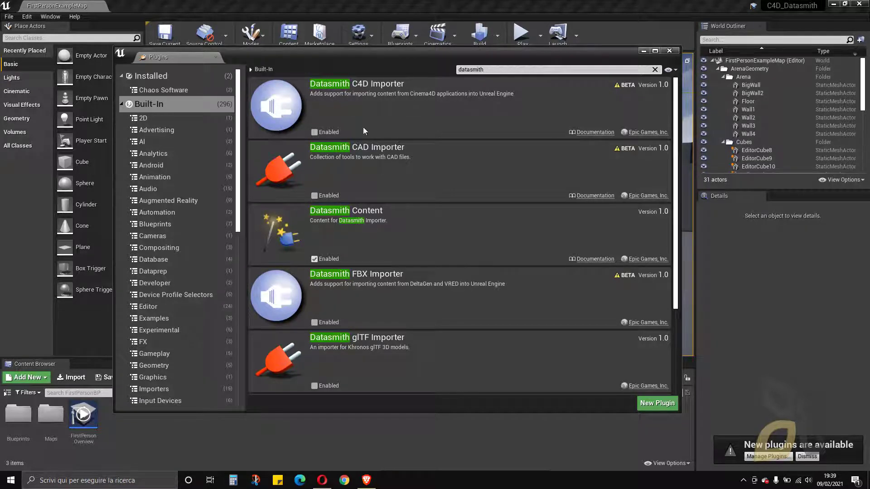
pyautogui.click(314, 132)
pyautogui.click(497, 271)
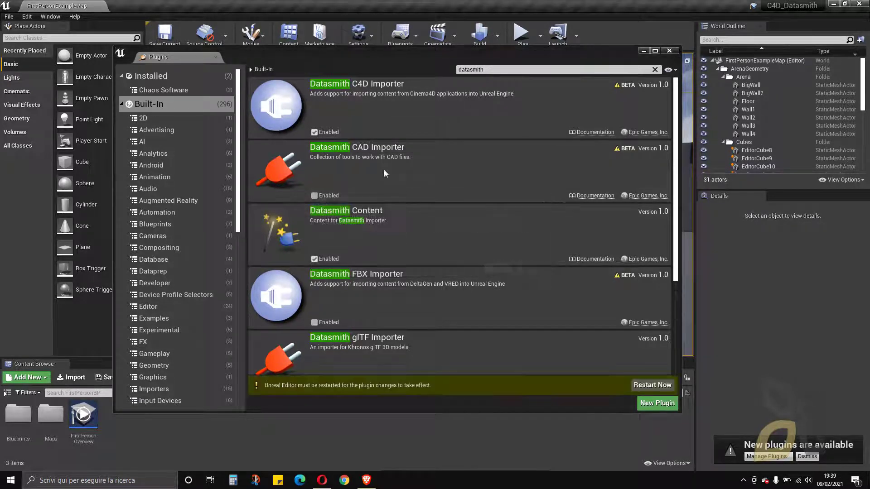
# - Restart the editor to apply the plugin change and close the Plugins browser
pyautogui.click(656, 388)
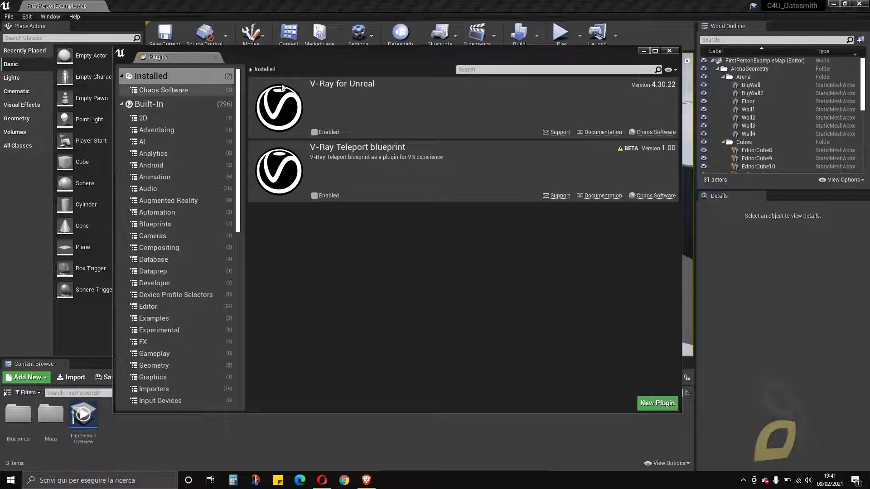
pyautogui.click(669, 51)
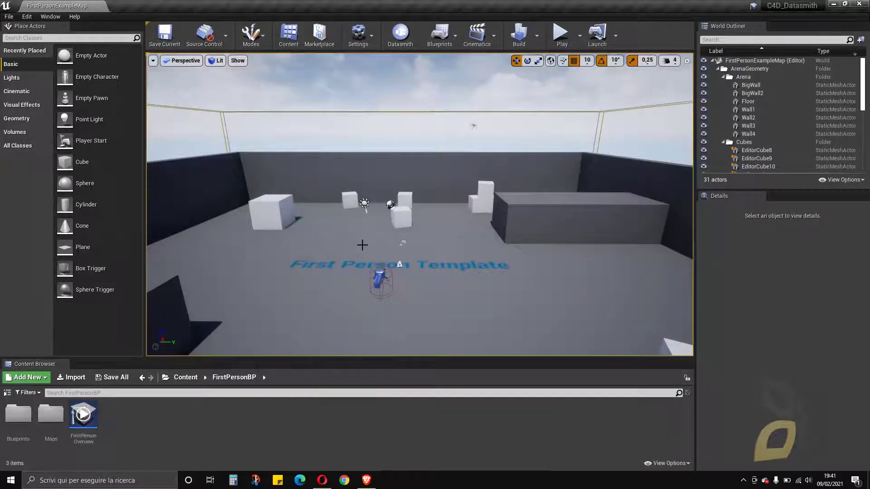
pyautogui.moveTo(361, 245); pyautogui.dragTo(390, 256, button='right')
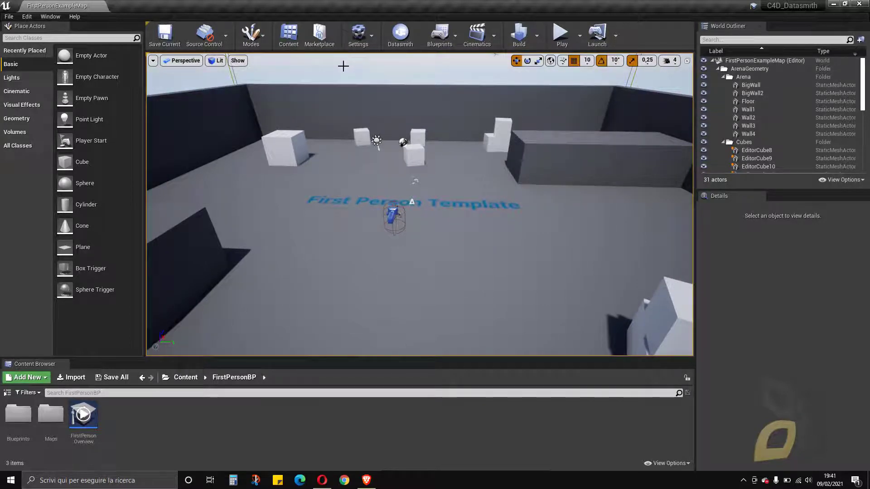
# - Start a Datasmith import and open the JIREH3D file from the JIREH3D_FREE_KITCHEN.c4d folder in Download
pyautogui.click(398, 44)
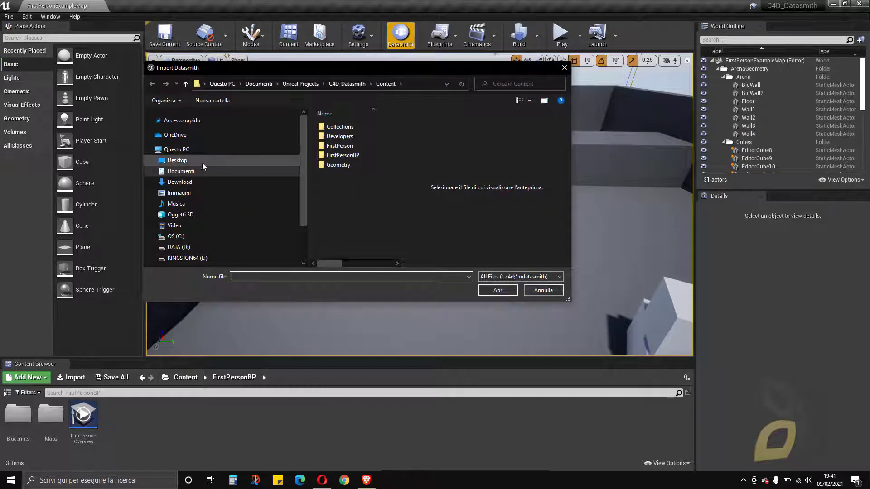
pyautogui.click(186, 182)
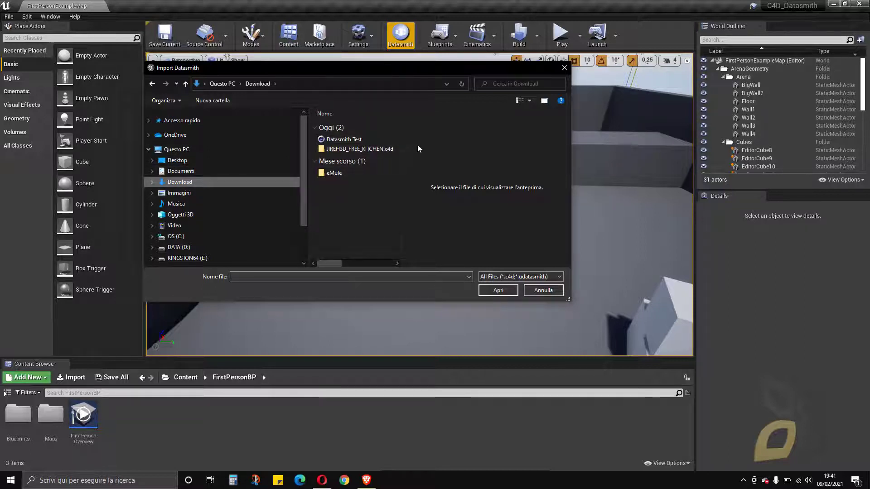
pyautogui.click(350, 149)
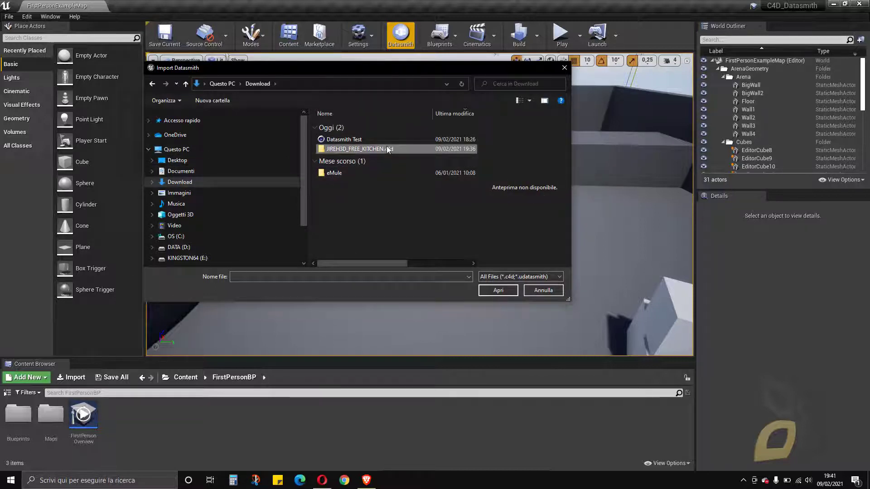
pyautogui.doubleClick(349, 148)
pyautogui.click(341, 145)
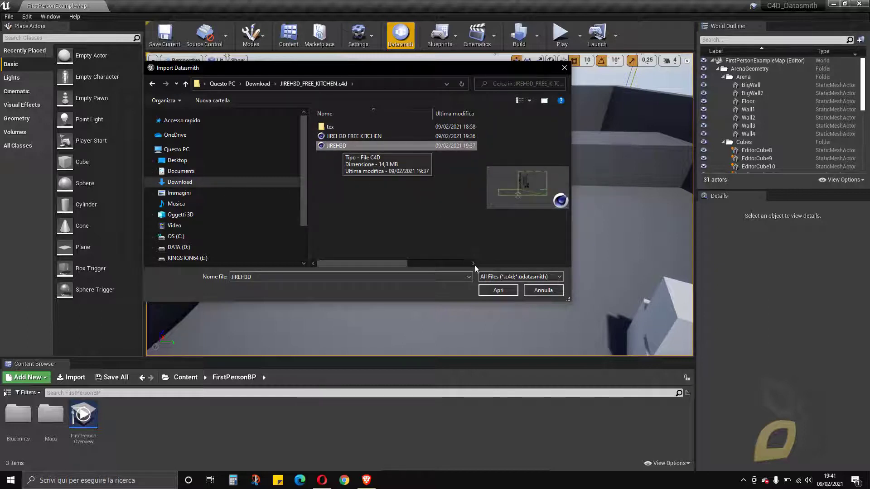
pyautogui.click(493, 291)
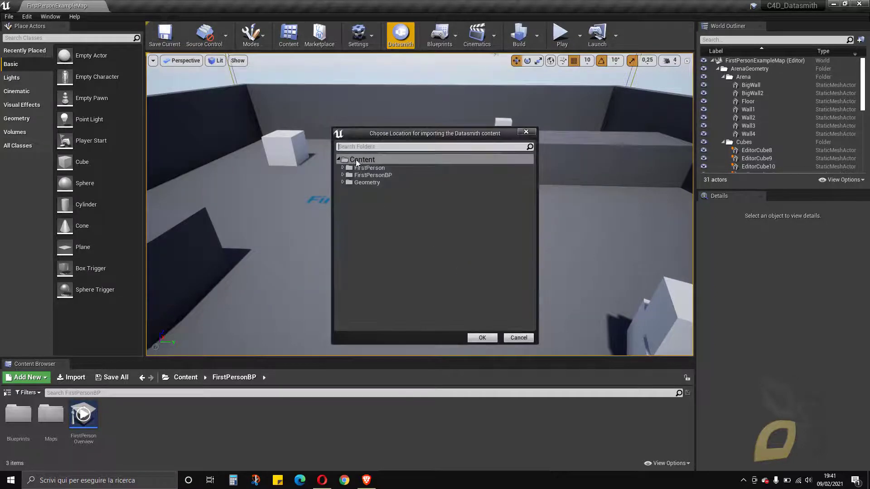
# - Choose the Content folder as the import destination and expand the Static Mesh Options in the Datasmith import settings
pyautogui.moveTo(371, 136); pyautogui.dragTo(360, 76)
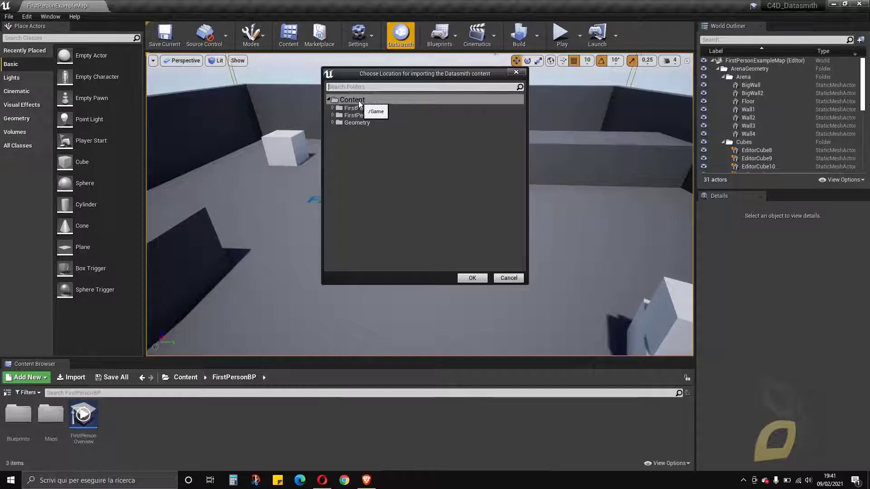
pyautogui.click(472, 278)
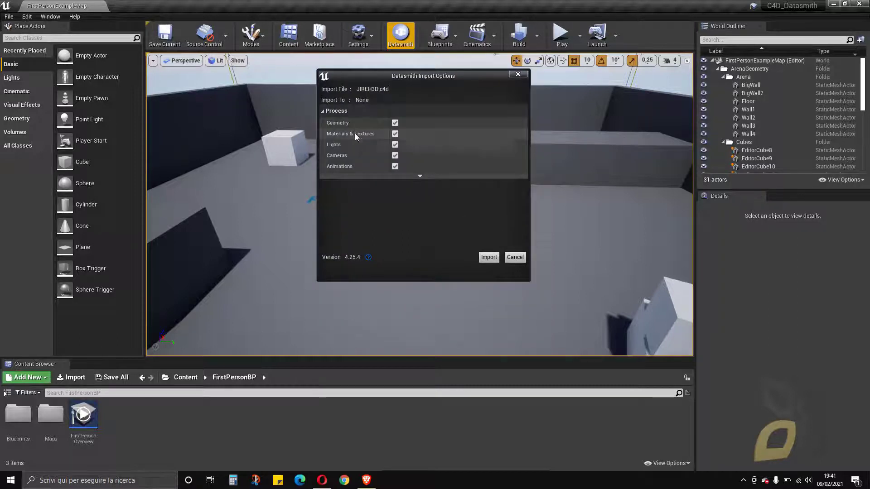
pyautogui.click(415, 178)
pyautogui.click(325, 182)
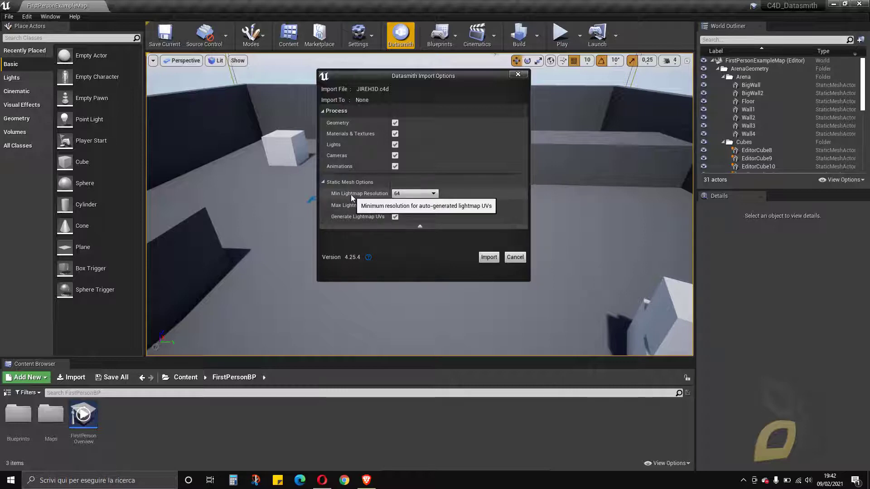
# - Switch to the browser, look over the jbdtube playlists and search the channel for "lightmap"
pyautogui.click(366, 481)
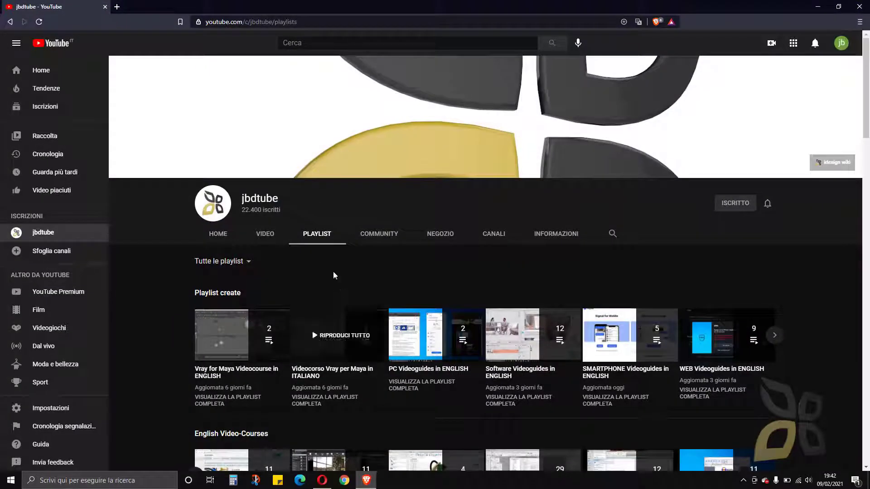
pyautogui.scroll(-3, 325, 258)
pyautogui.scroll(2, 317, 120)
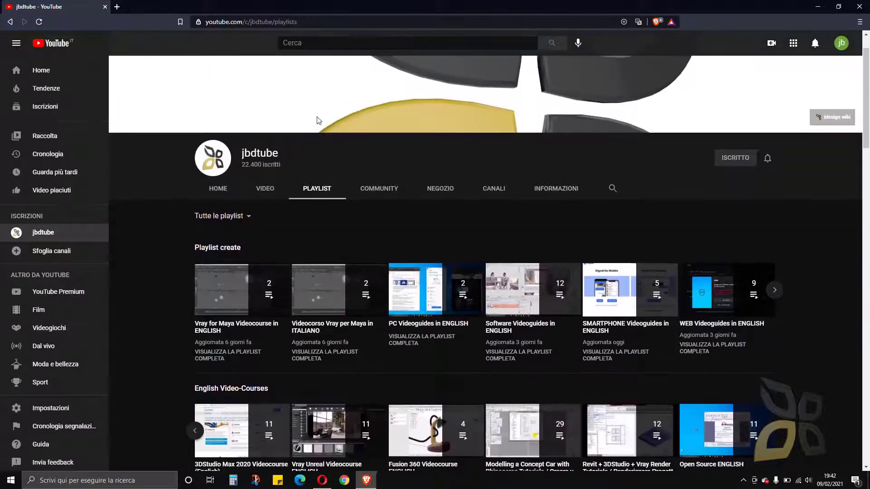
pyautogui.scroll(-3, 382, 249)
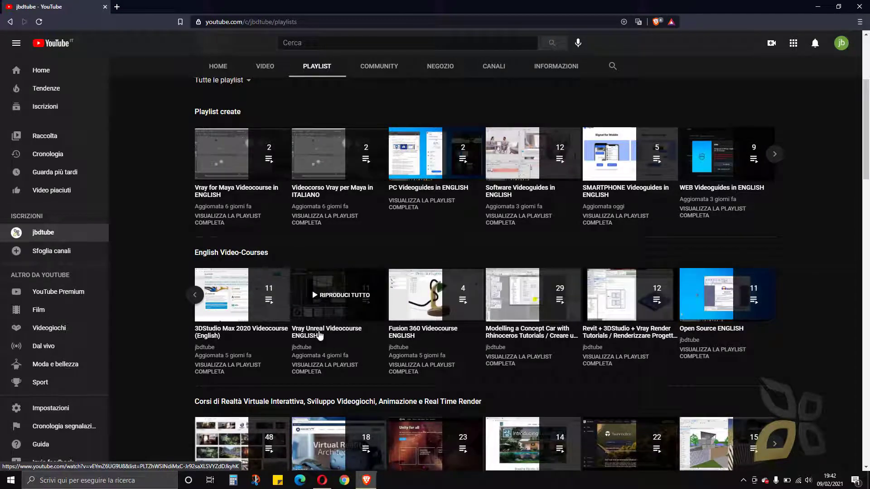
pyautogui.scroll(3, 324, 335)
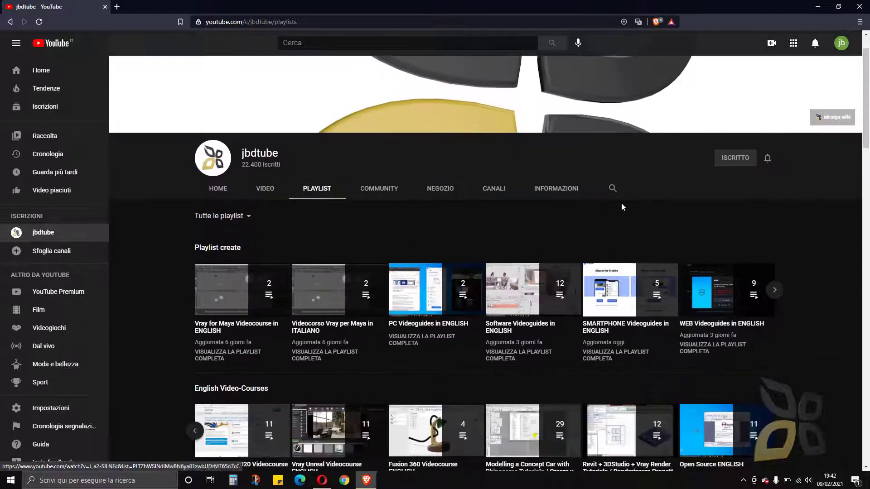
pyautogui.click(612, 189)
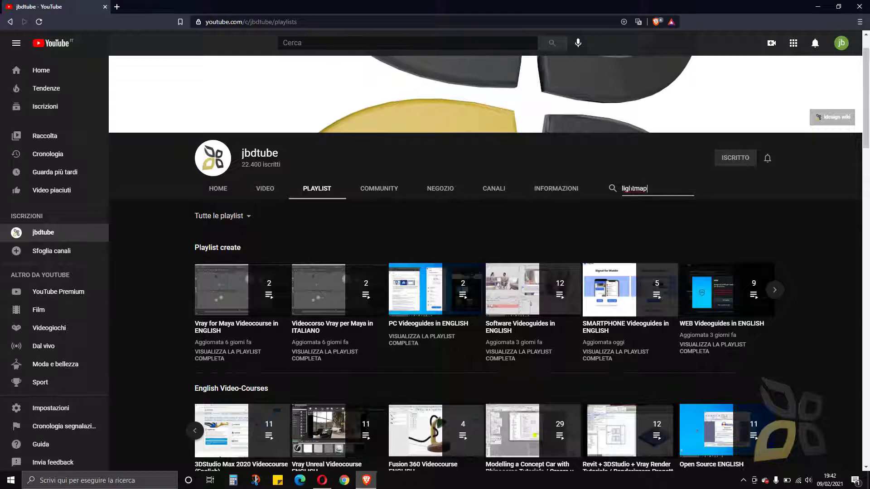
pyautogui.press('Return')
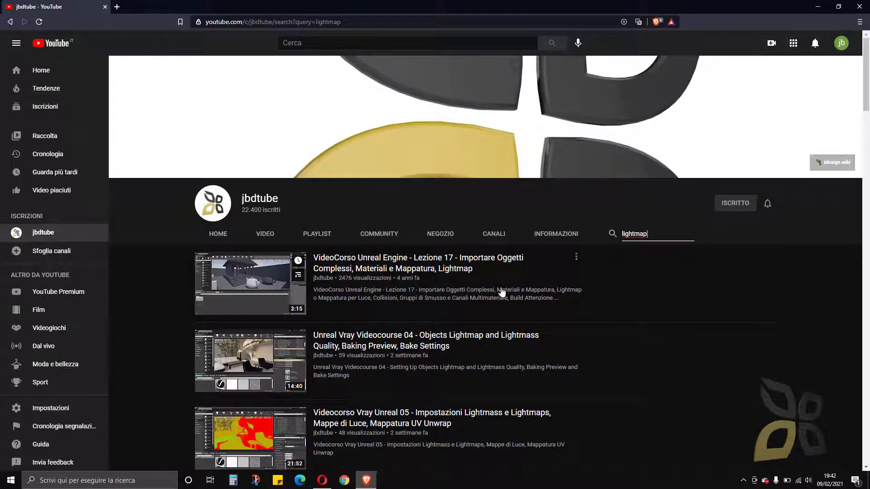
# - Examine the channel's lightmap video results, then minimize the browser to return to the Datasmith import options
pyautogui.scroll(-3, 366, 277)
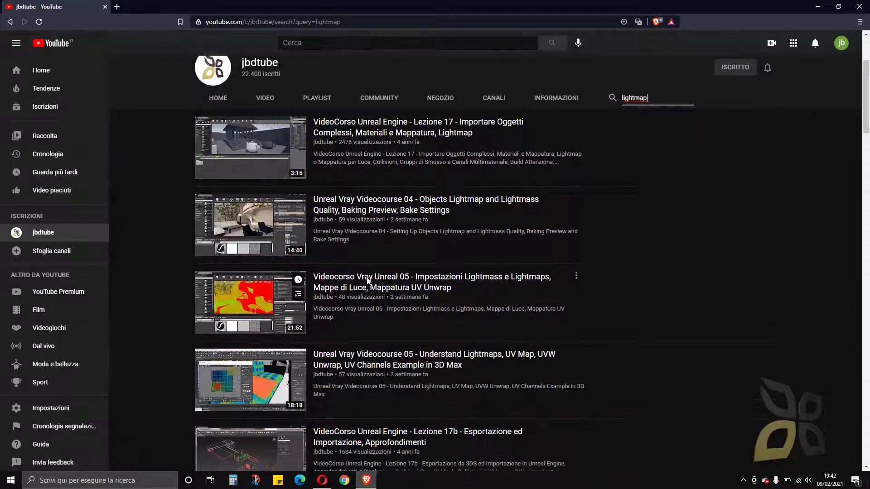
pyautogui.scroll(-1, 367, 281)
pyautogui.scroll(-1, 406, 283)
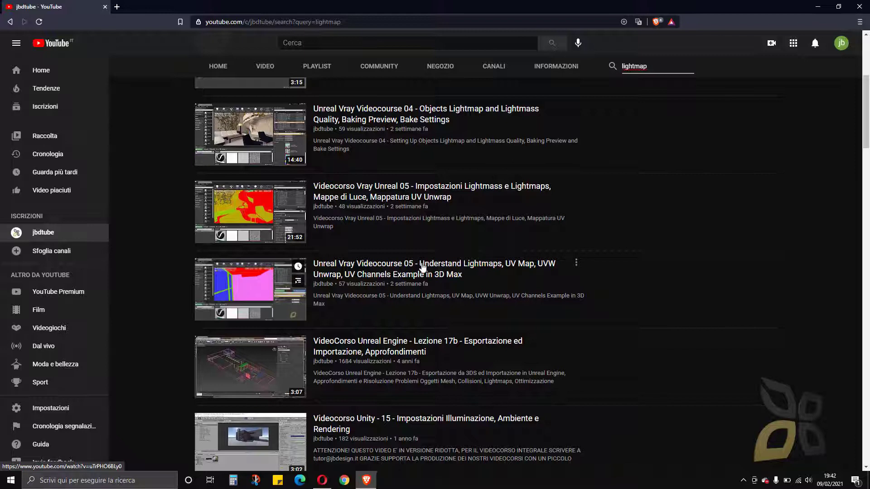
pyautogui.scroll(-1, 423, 268)
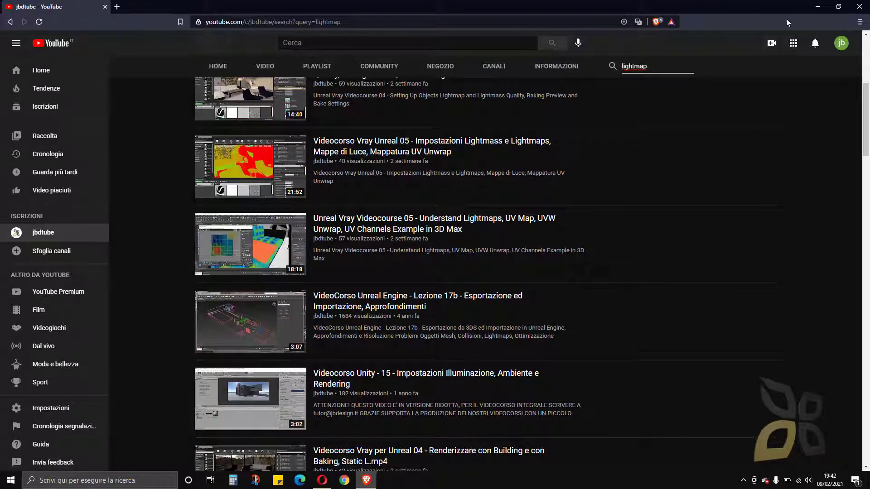
pyautogui.click(814, 7)
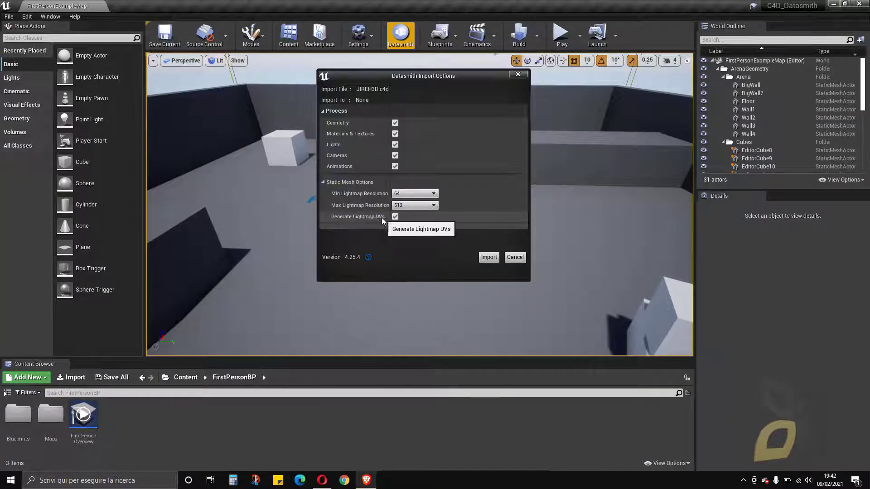
# - Import JIREH3D.c4d with geometry, materials, lights, cameras, animations and generated lightmap UVs, using lightmap resolutions from 64 to 512
pyautogui.click(489, 257)
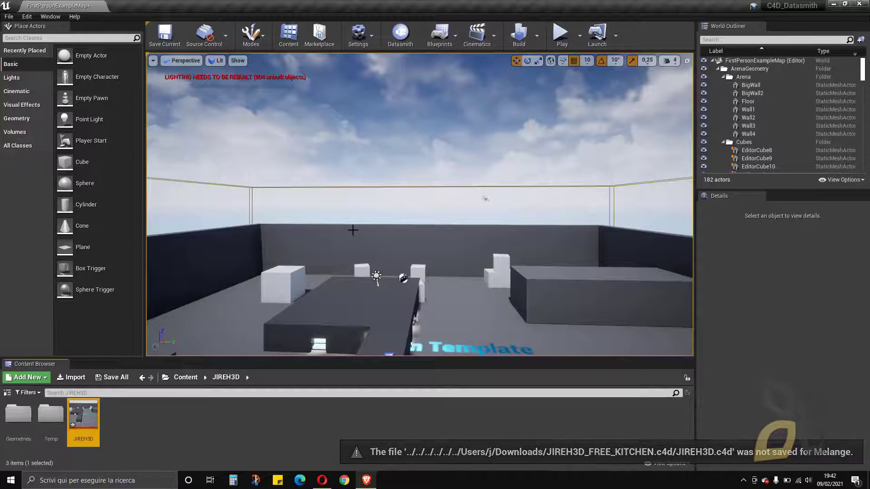
pyautogui.moveTo(355, 239); pyautogui.dragTo(431, 247, button='right')
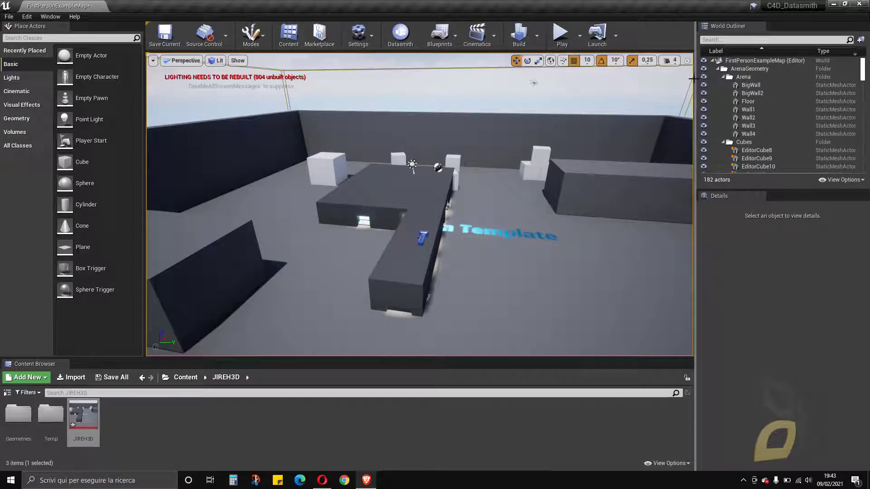
# - Collapse the ArenaGeometry, Lighting, RenderFX and JIREH3D entries in the World Outliner
pyautogui.click(718, 69)
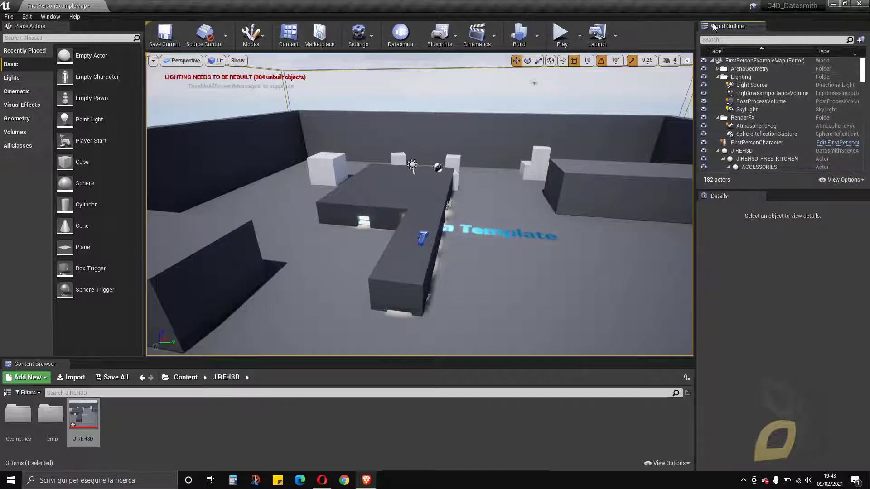
pyautogui.click(717, 77)
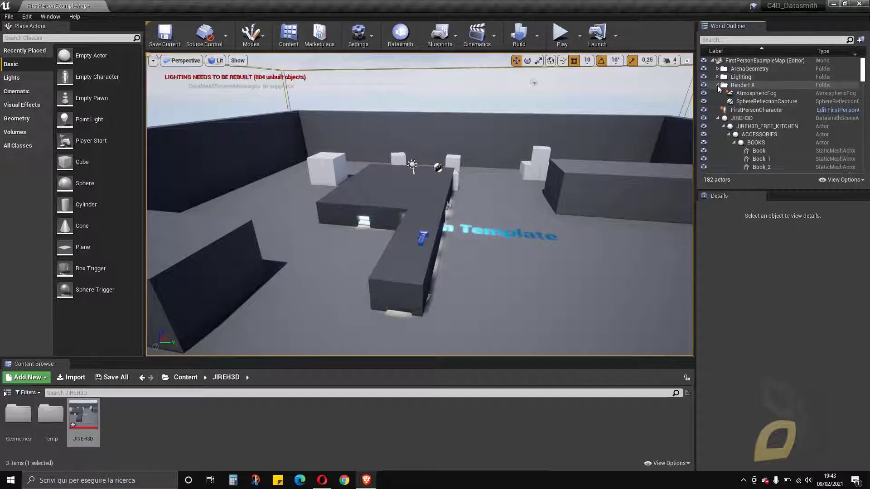
pyautogui.click(719, 86)
pyautogui.click(718, 101)
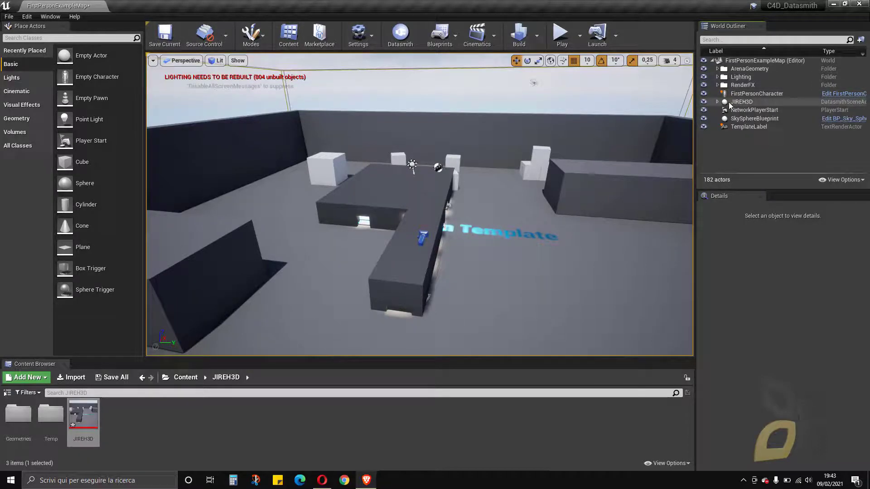
# - Select the JIREH3D Datasmith scene actor and raise it to a Z location of 210
pyautogui.click(729, 103)
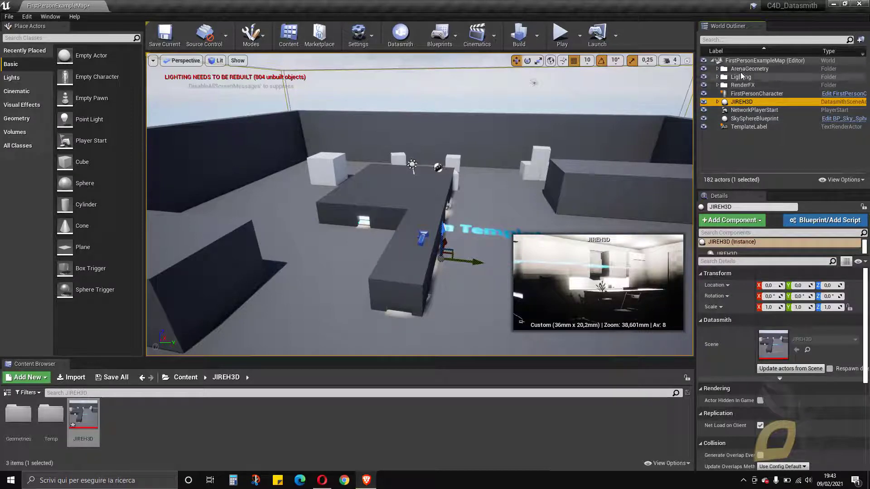
pyautogui.click(741, 102)
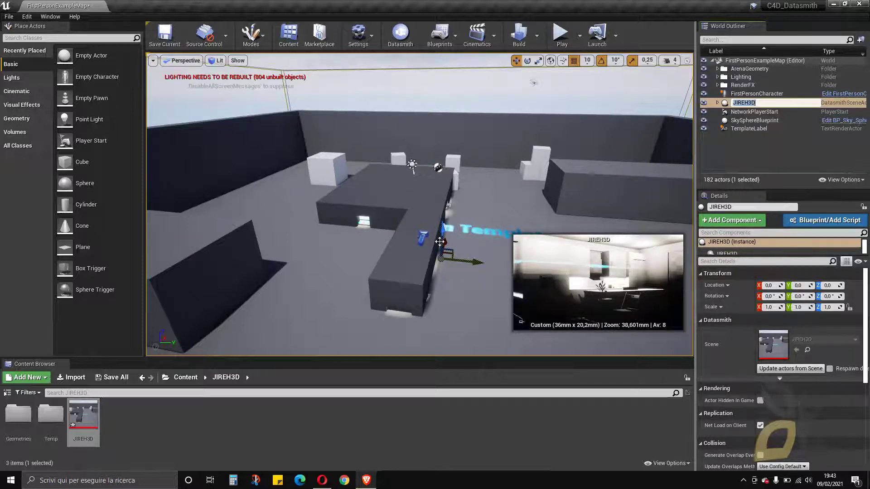
pyautogui.click(734, 104)
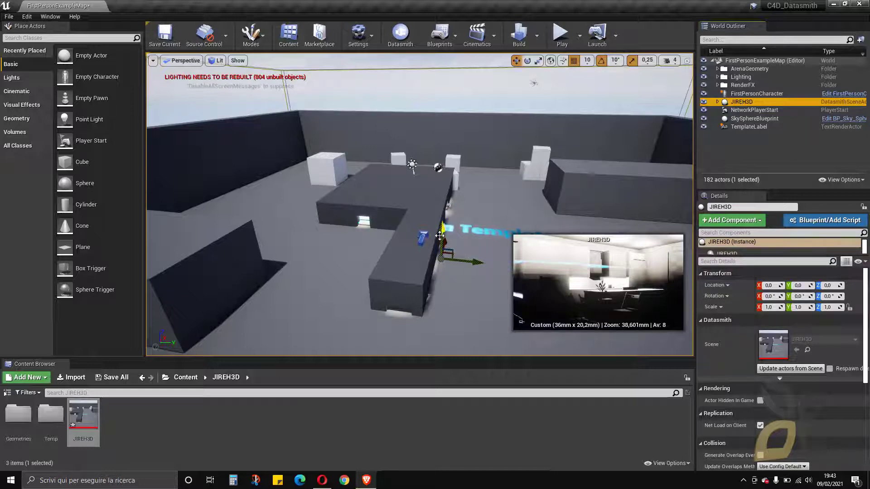
pyautogui.moveTo(439, 236); pyautogui.dragTo(443, 202)
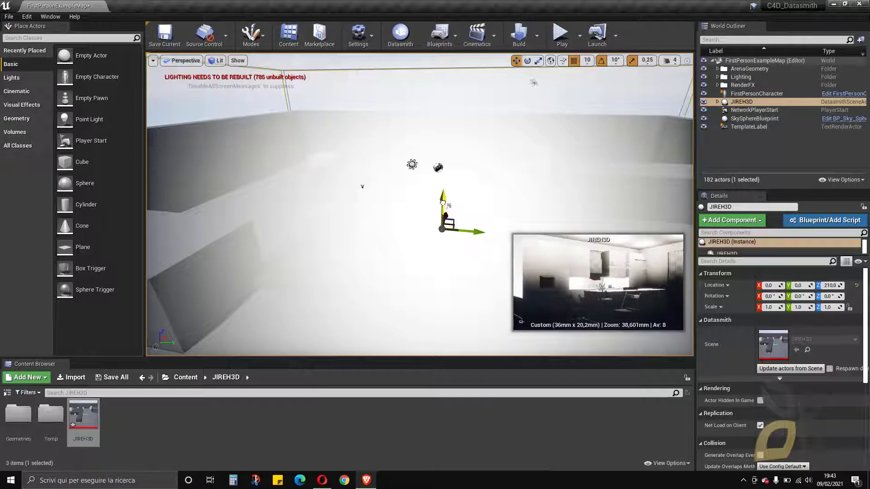
pyautogui.moveTo(344, 259); pyautogui.dragTo(320, 241, button='right')
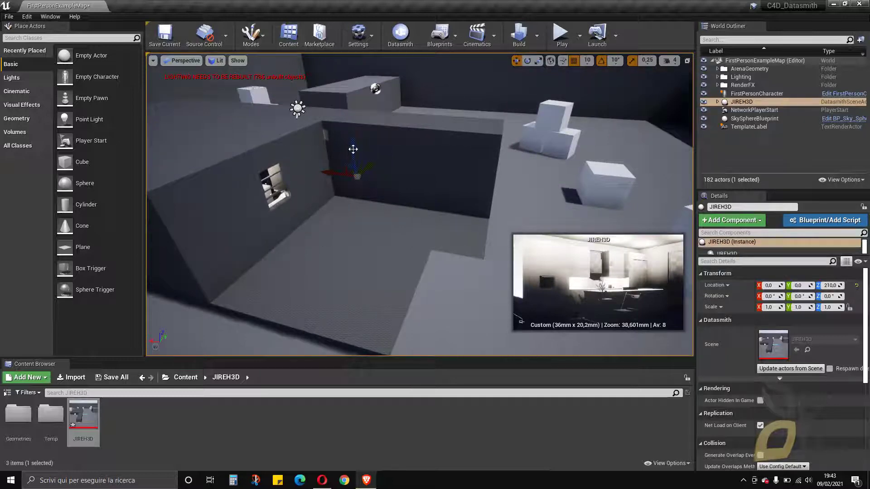
# - Lower the JIREH3D Datasmith scene actor to a Z location of 180
pyautogui.moveTo(354, 147); pyautogui.dragTo(355, 154)
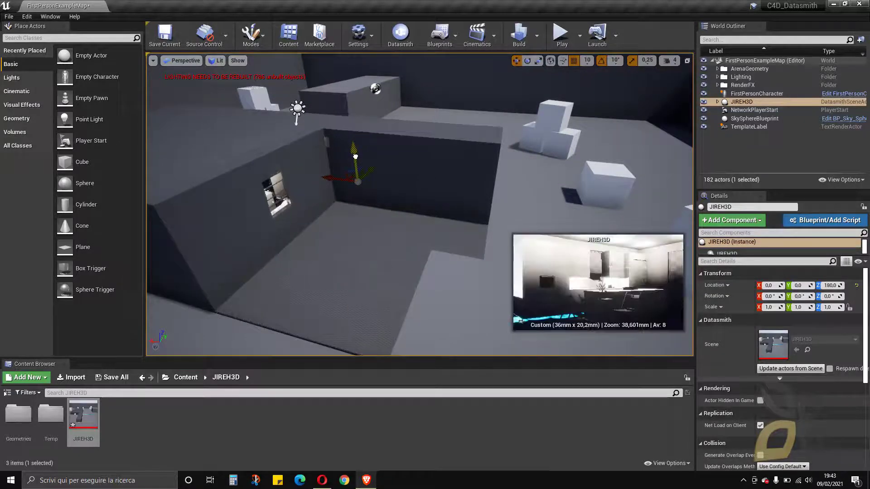
pyautogui.moveTo(419, 204); pyautogui.dragTo(488, 191, button='right')
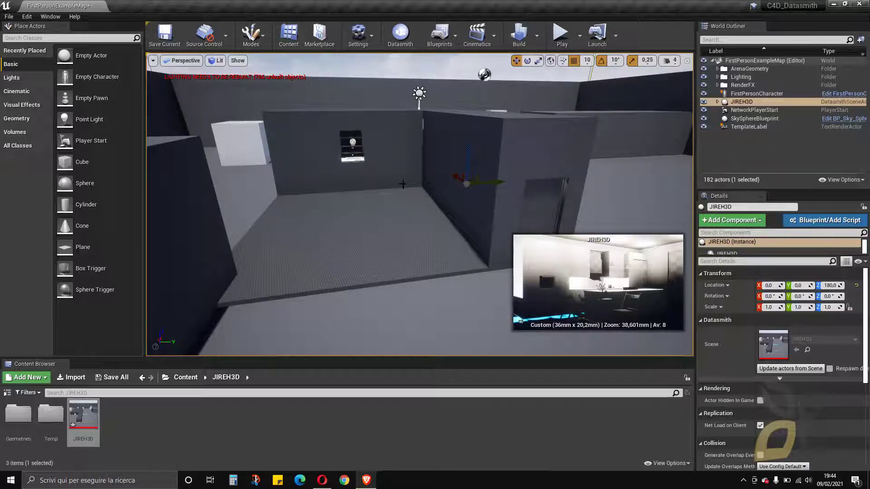
pyautogui.moveTo(472, 156); pyautogui.dragTo(471, 157)
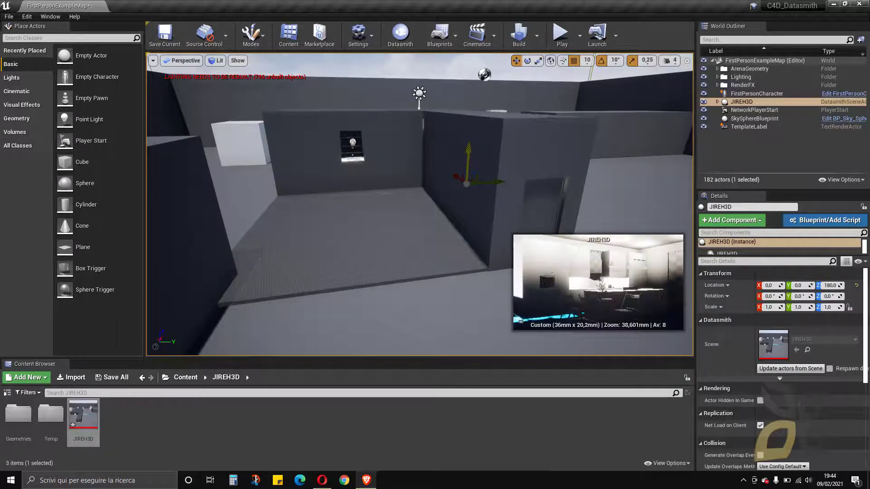
# - Play-test the level, walking around and into the kitchen to check its placement and lighting, and stop the session
pyautogui.click(561, 33)
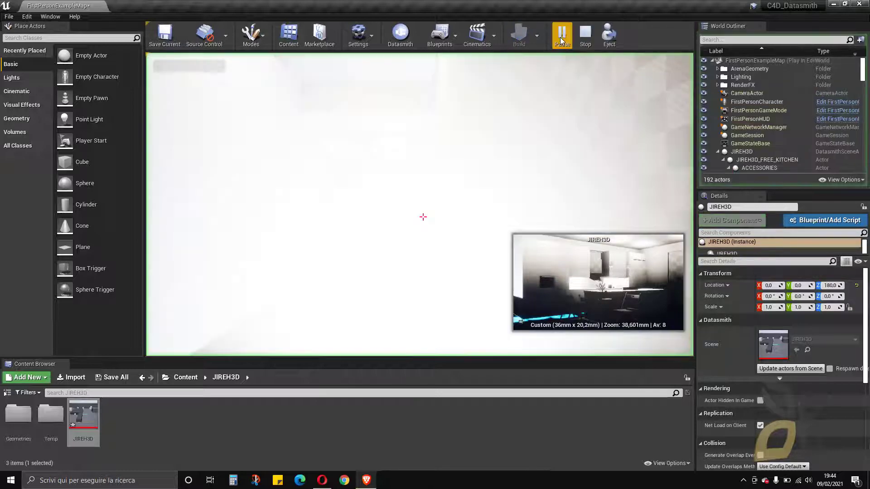
pyautogui.click(377, 216)
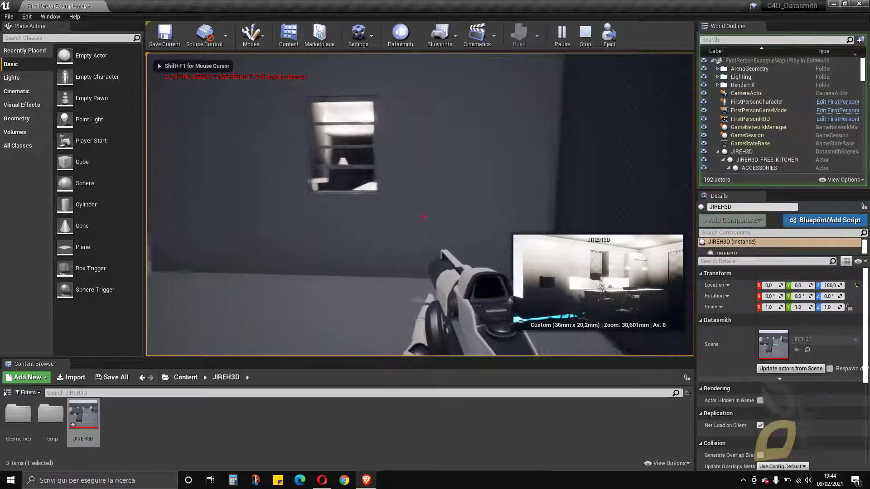
pyautogui.press('w')
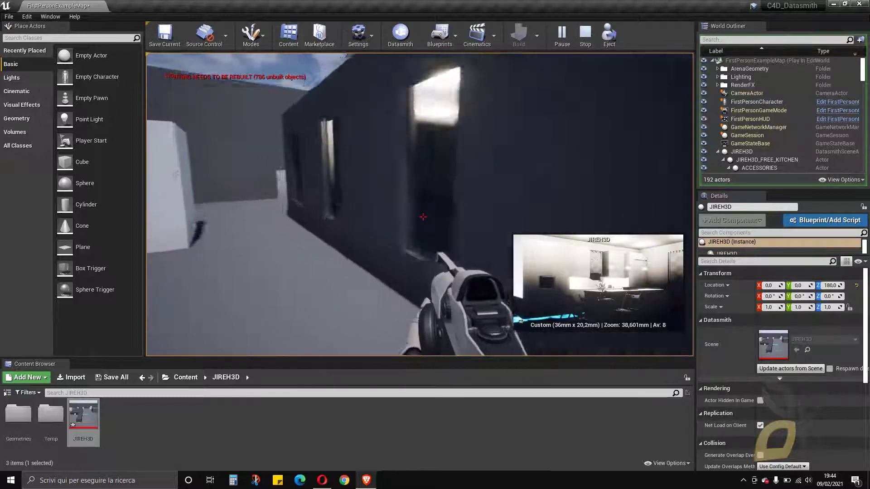
pyautogui.press('w')
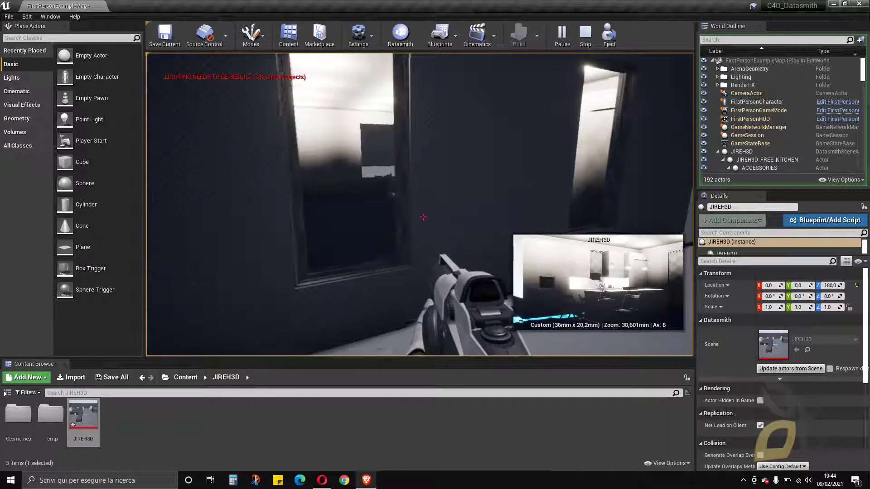
pyautogui.press('w')
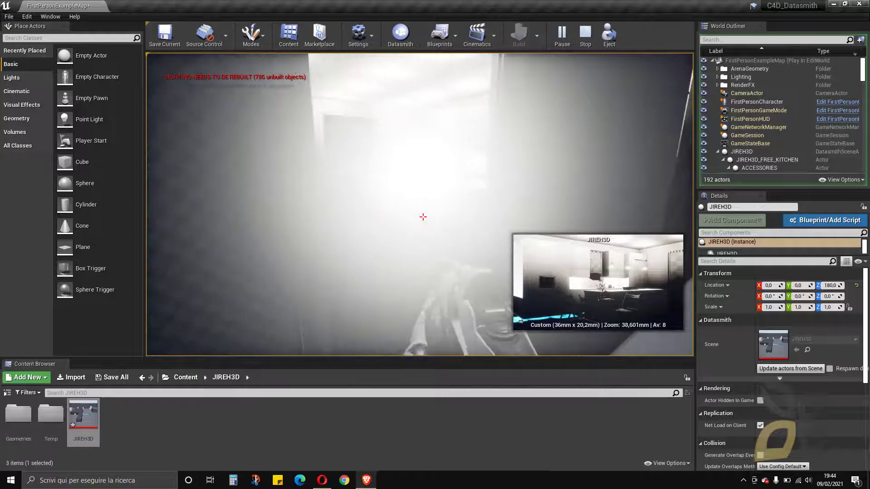
pyautogui.press('s')
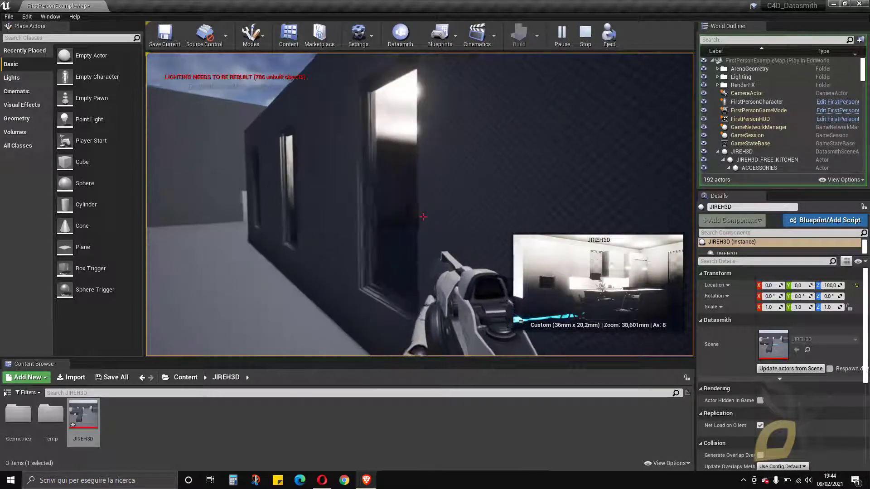
pyautogui.press('w')
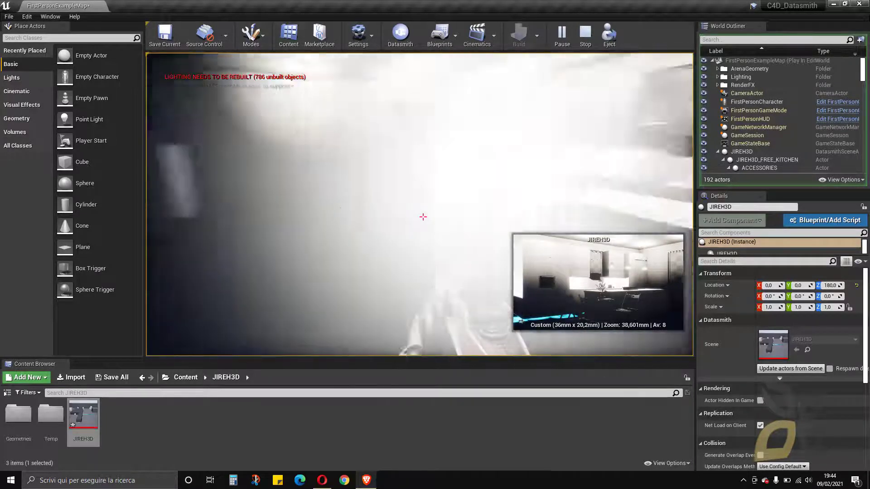
pyautogui.press('w')
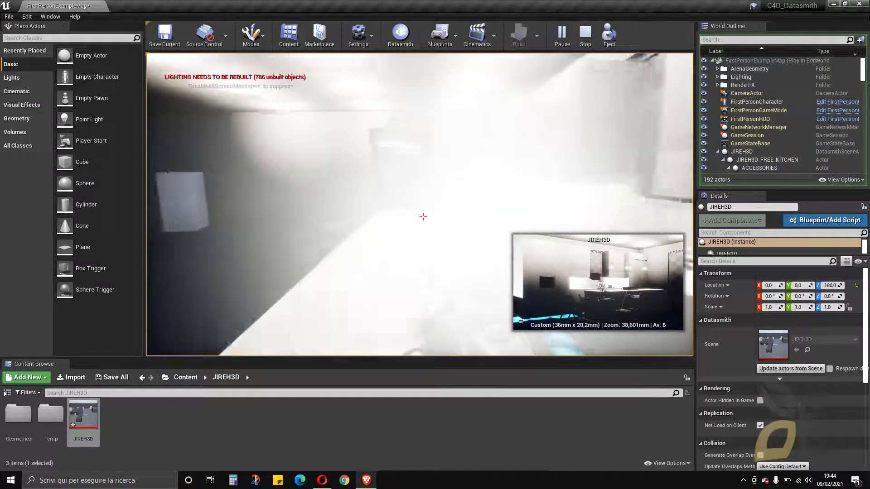
pyautogui.press('s')
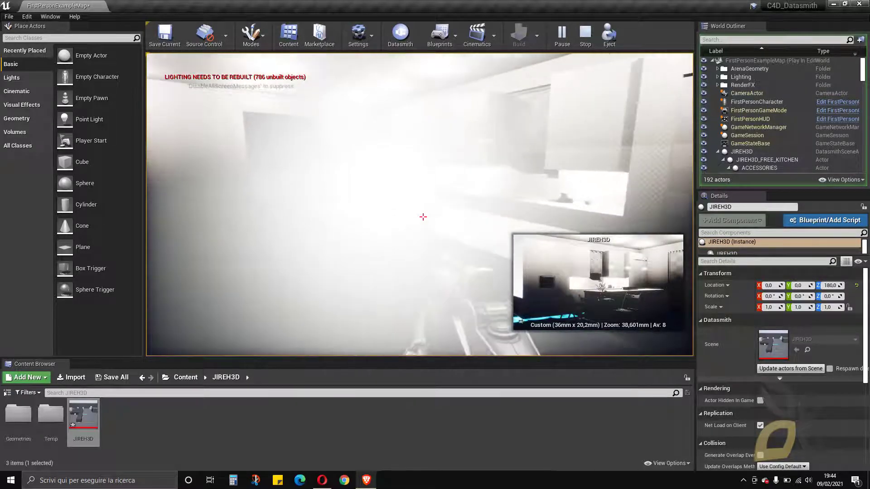
pyautogui.press('s')
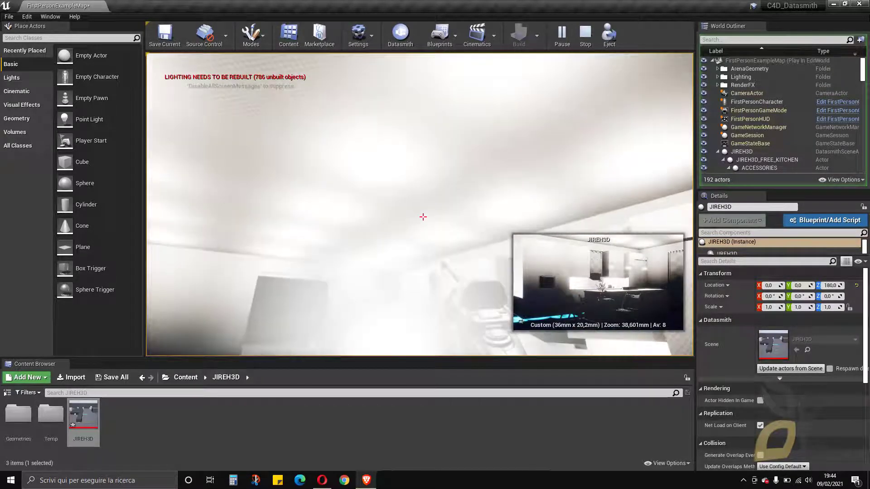
pyautogui.press('w')
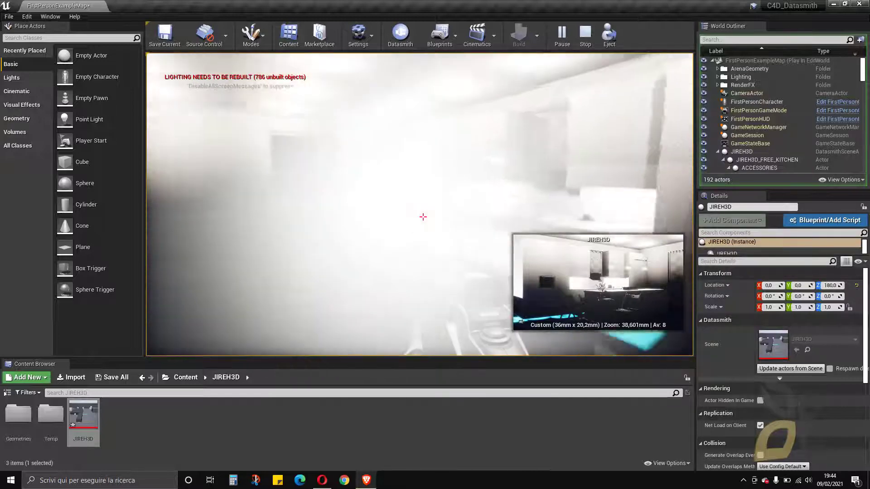
pyautogui.press('s')
pyautogui.press('w')
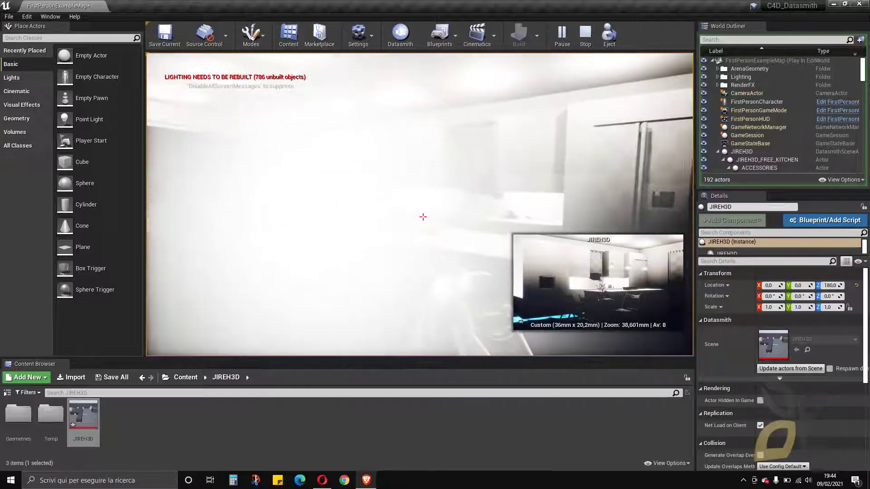
pyautogui.press('s')
pyautogui.press('Escape')
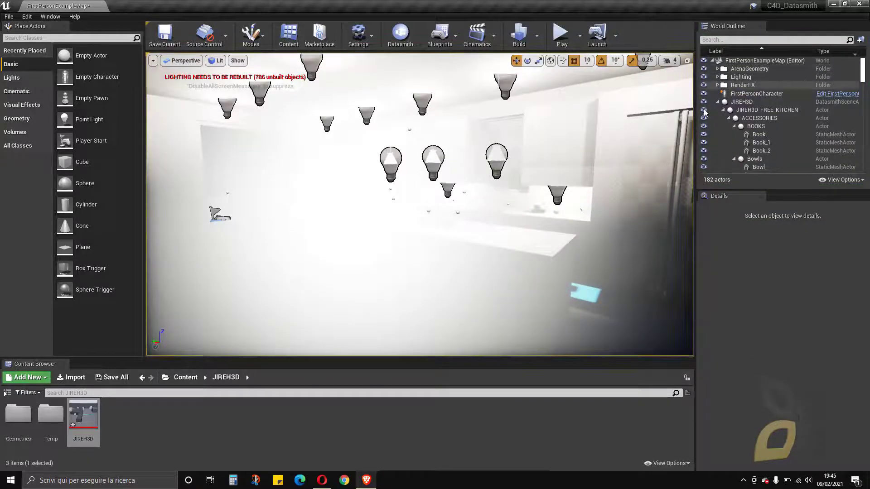
# - Find the PENDANT_3 point light in the kitchen and switch its visibility off and back on
pyautogui.click(734, 103)
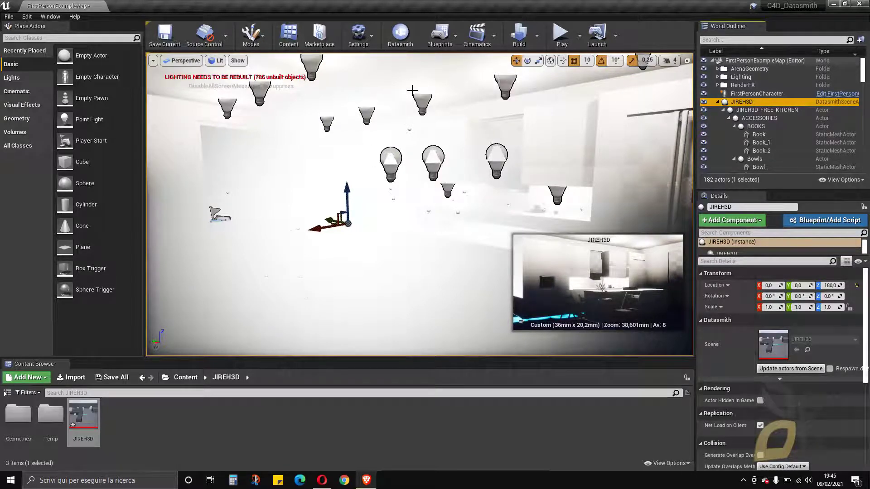
pyautogui.click(397, 154)
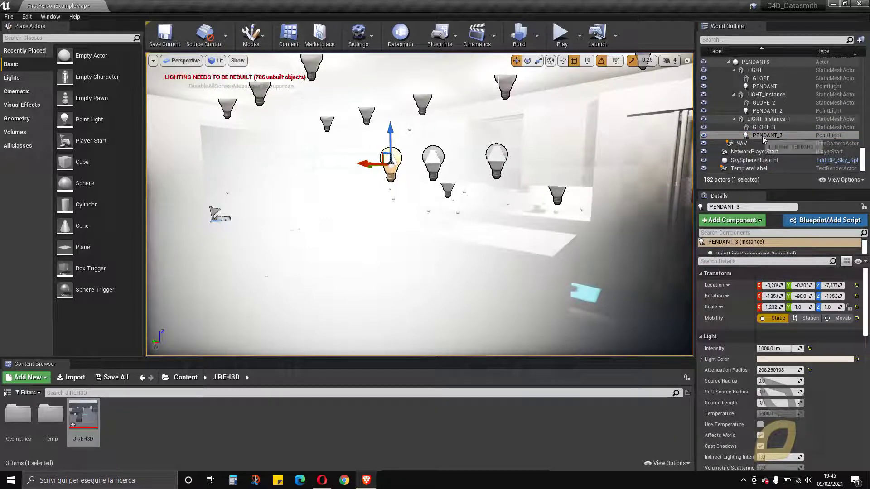
pyautogui.click(747, 136)
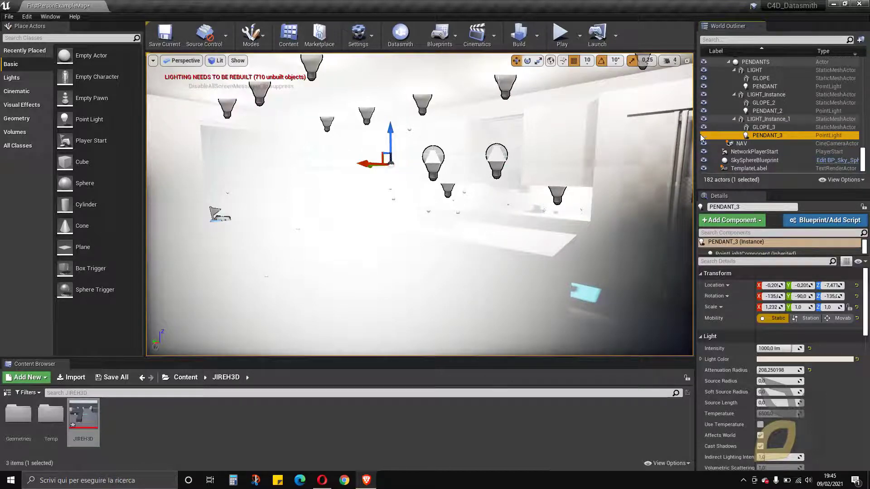
pyautogui.click(760, 120)
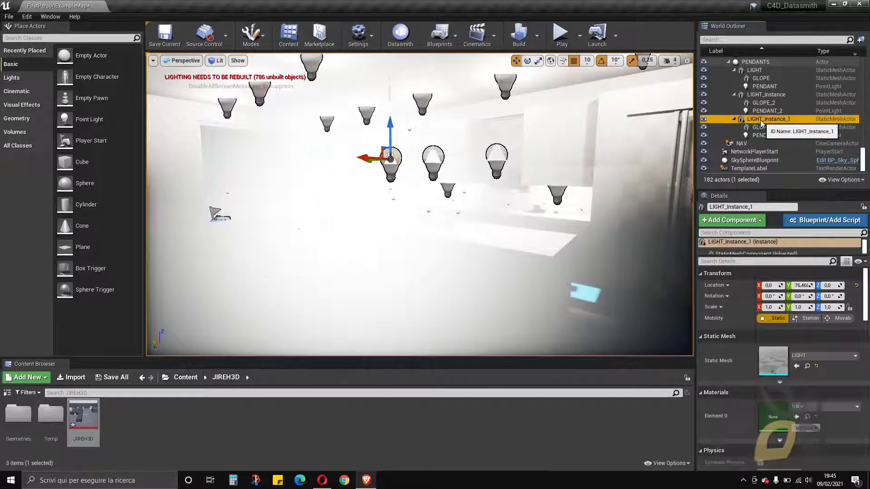
# - Hide the PENDANTS group and the HDRI light, and set the HDRI light's indirect intensity to about -25.04
pyautogui.scroll(3, 764, 132)
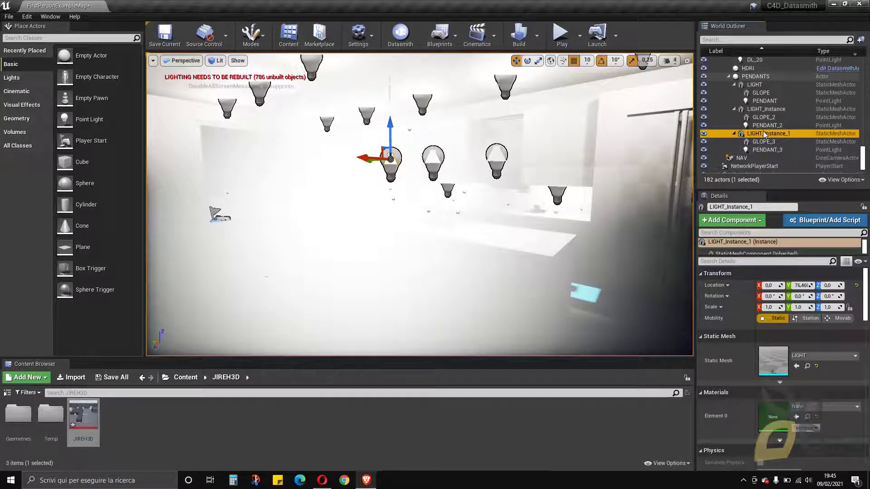
pyautogui.click(754, 92)
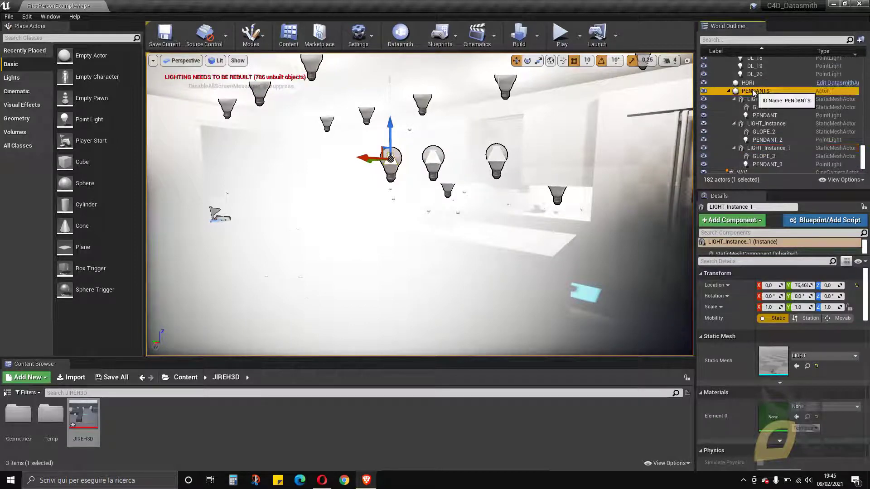
pyautogui.click(704, 92)
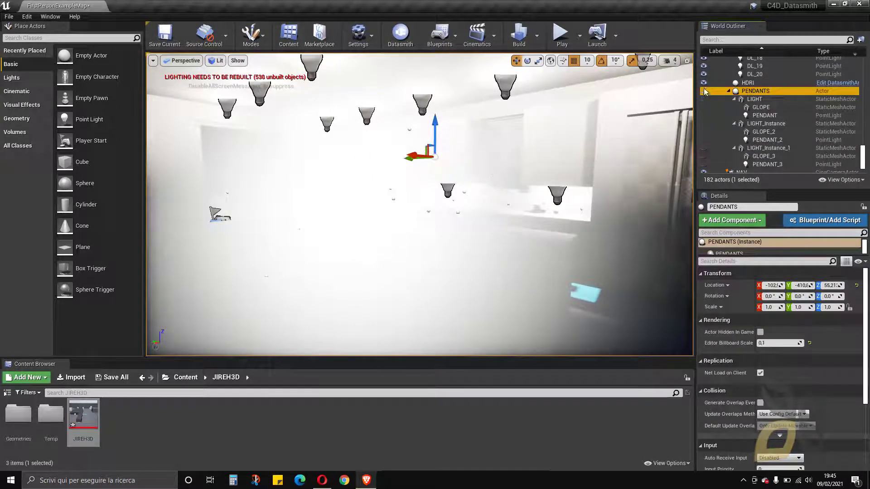
pyautogui.click(705, 83)
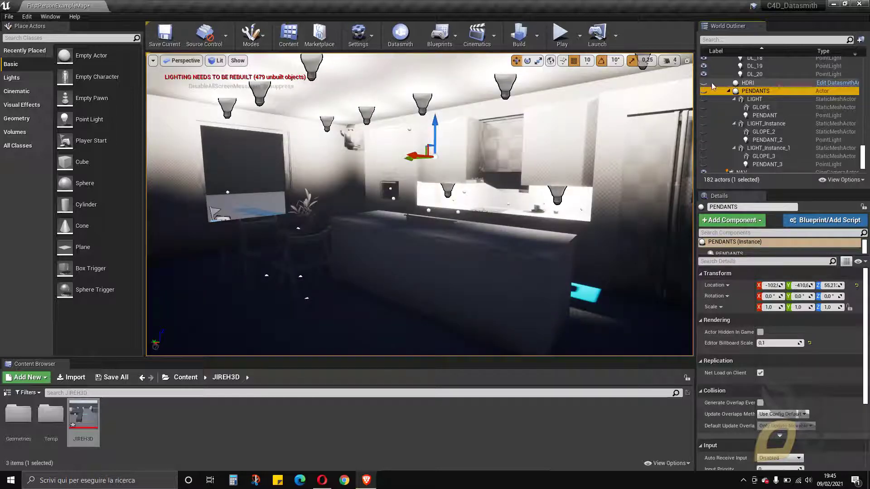
pyautogui.click(748, 82)
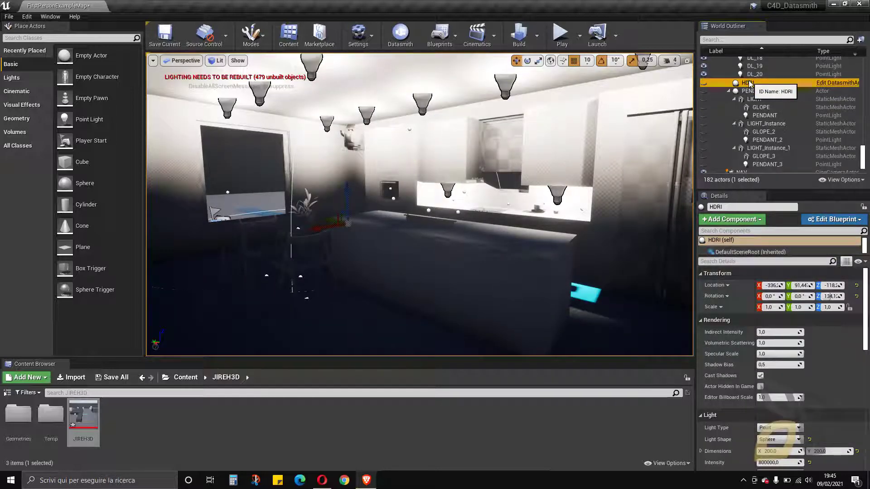
pyautogui.moveTo(777, 332); pyautogui.dragTo(759, 332)
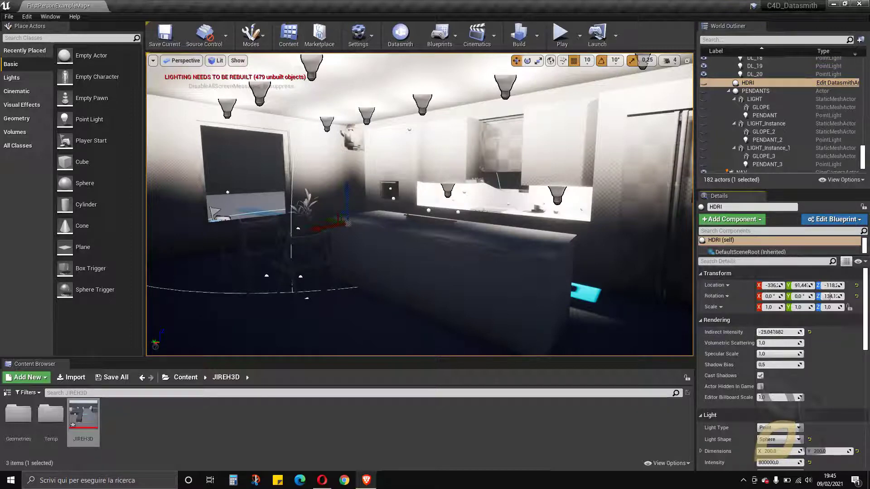
# - Select the LIGHTING group and toggle its visibility to compare the kitchen unlit and lit, ending with all its lights shown
pyautogui.click(749, 91)
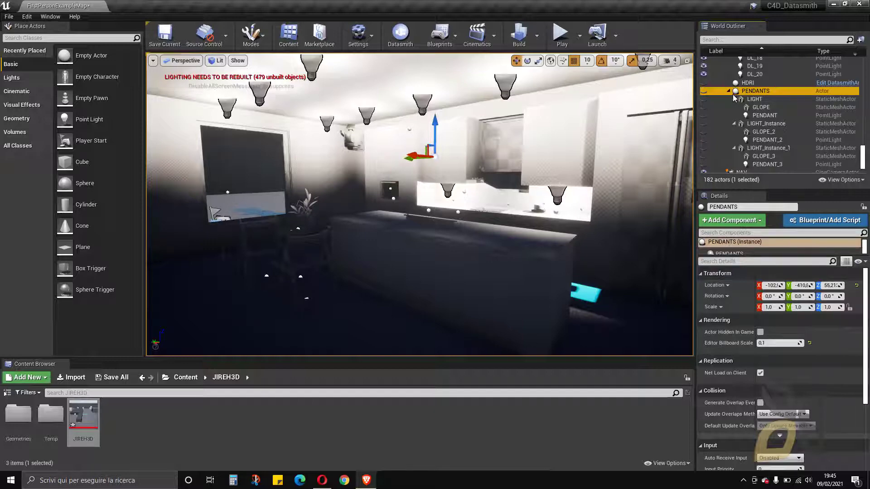
pyautogui.scroll(5, 735, 96)
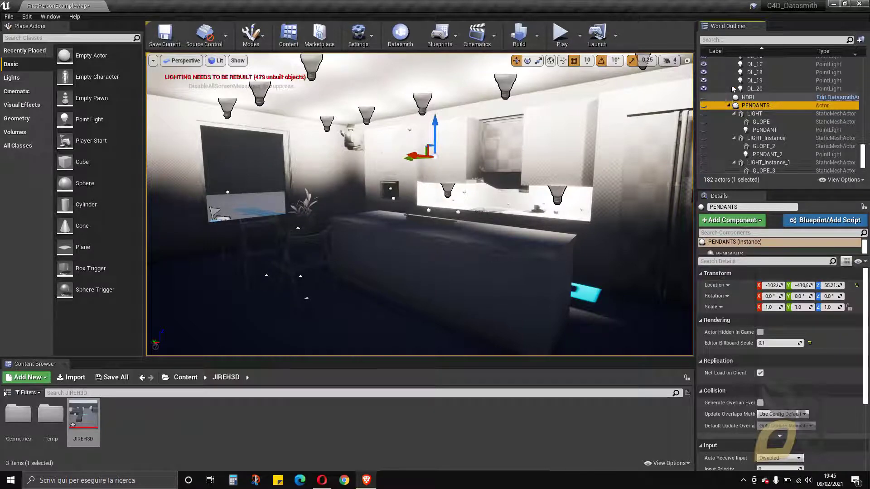
pyautogui.scroll(3, 735, 94)
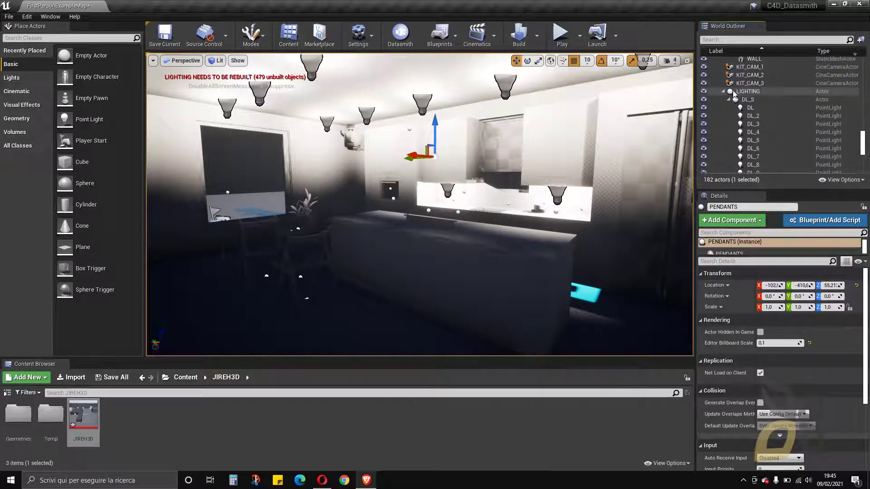
pyautogui.click(727, 92)
pyautogui.click(704, 92)
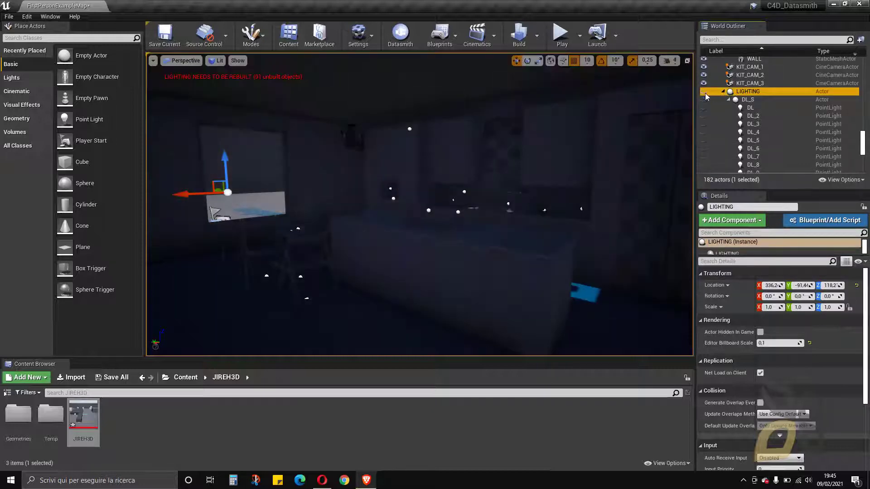
pyautogui.click(705, 92)
pyautogui.click(704, 93)
pyautogui.click(704, 93)
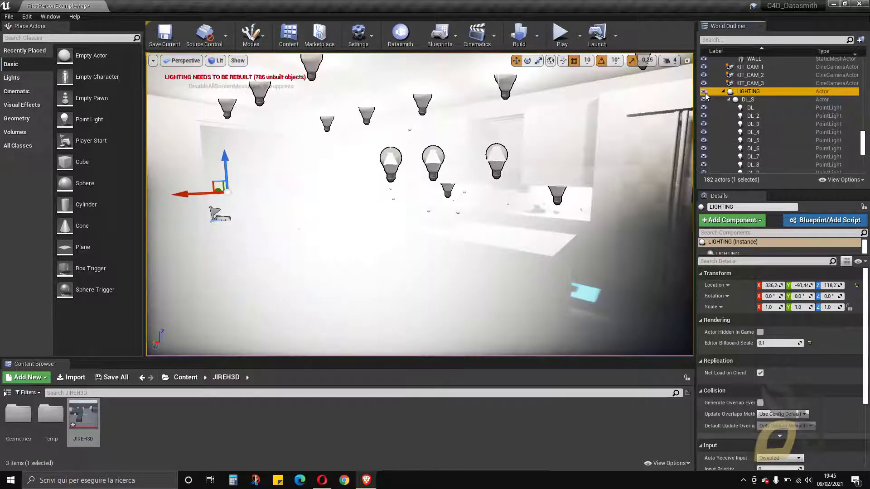
# - Collapse the DL_S group and hide both it and the HDRI light, keeping only the pendant lights on
pyautogui.click(728, 99)
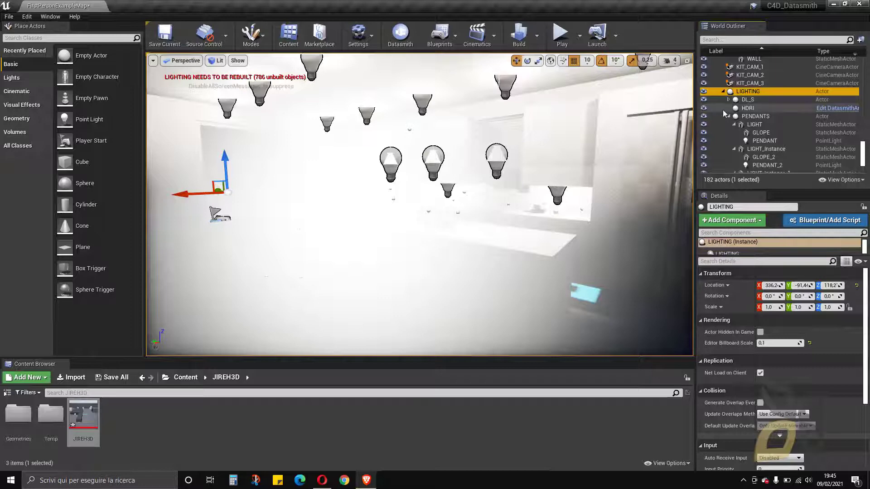
pyautogui.click(704, 108)
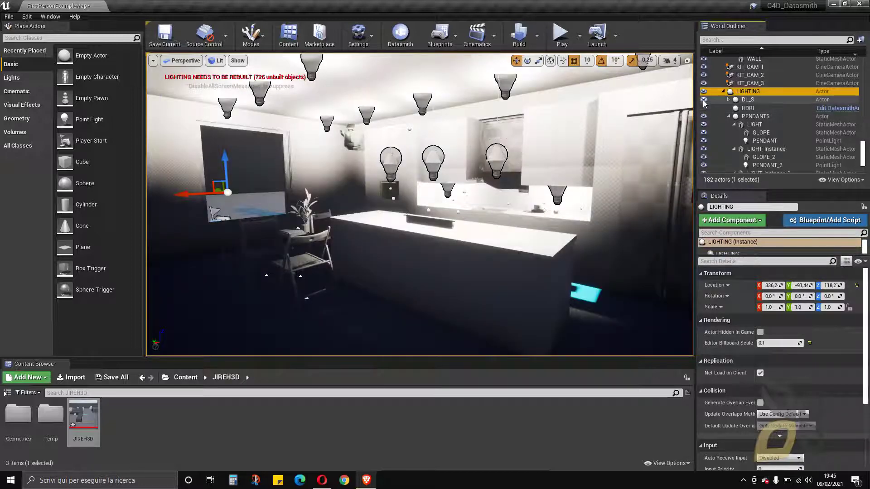
pyautogui.click(703, 100)
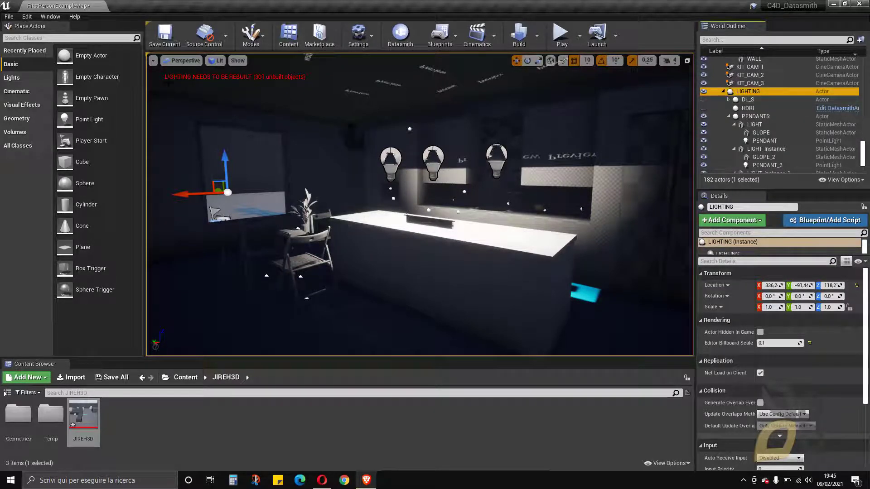
pyautogui.moveTo(420, 204); pyautogui.dragTo(386, 206, button='right')
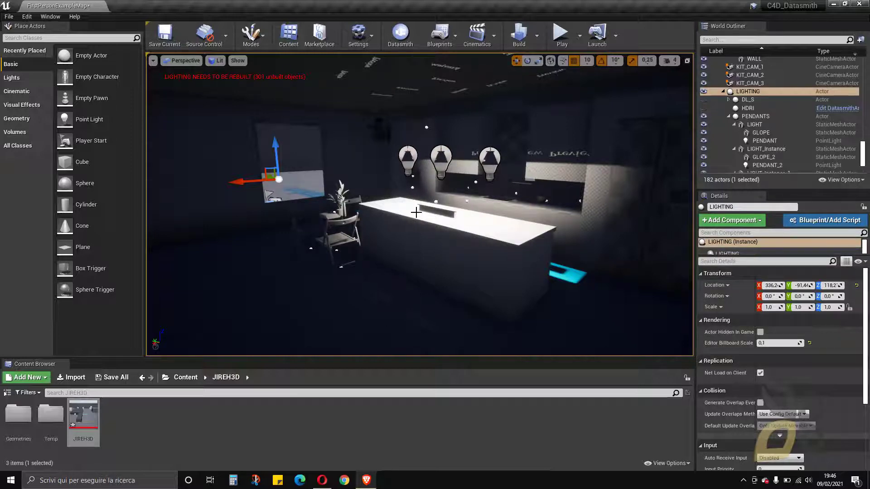
# - Enlarge the Content Browser and open the Geometries folder inside JIREH3D to view the imported meshes
pyautogui.moveTo(416, 212)
pyautogui.mouseDown()
pyautogui.moveTo(407, 176)
pyautogui.moveTo(390, 195)
pyautogui.moveTo(420, 227)
pyautogui.mouseUp()
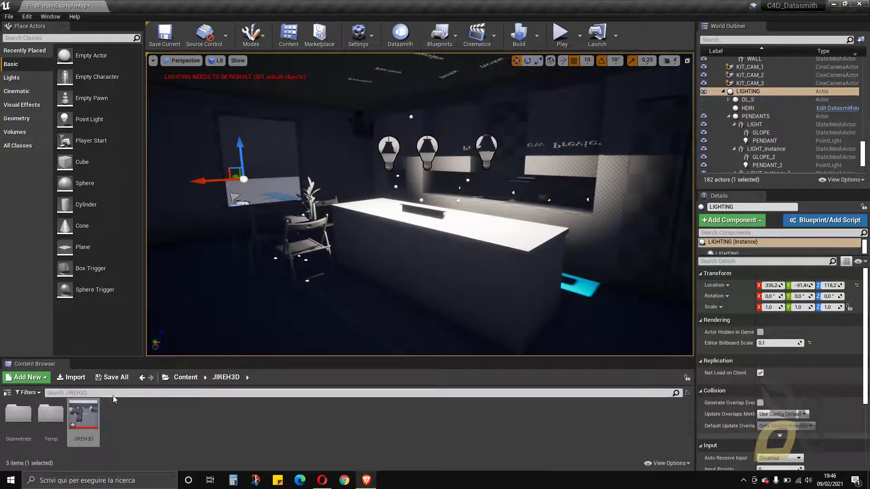
pyautogui.click(18, 414)
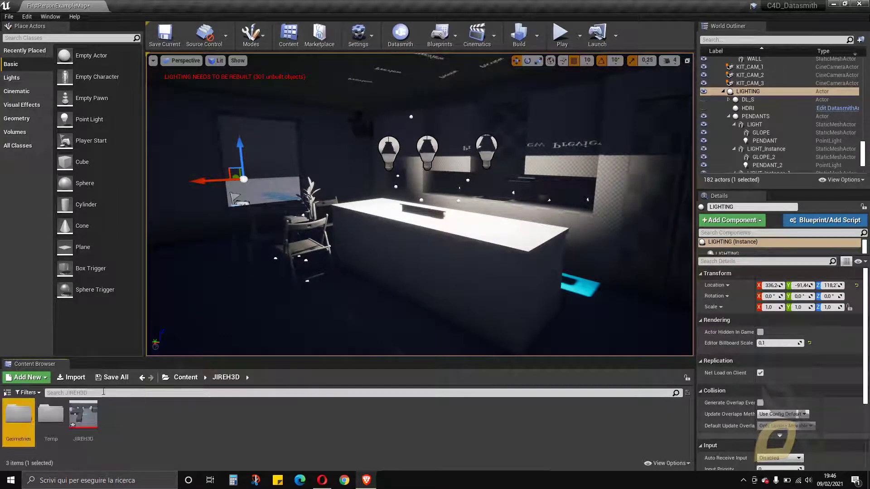
pyautogui.click(180, 378)
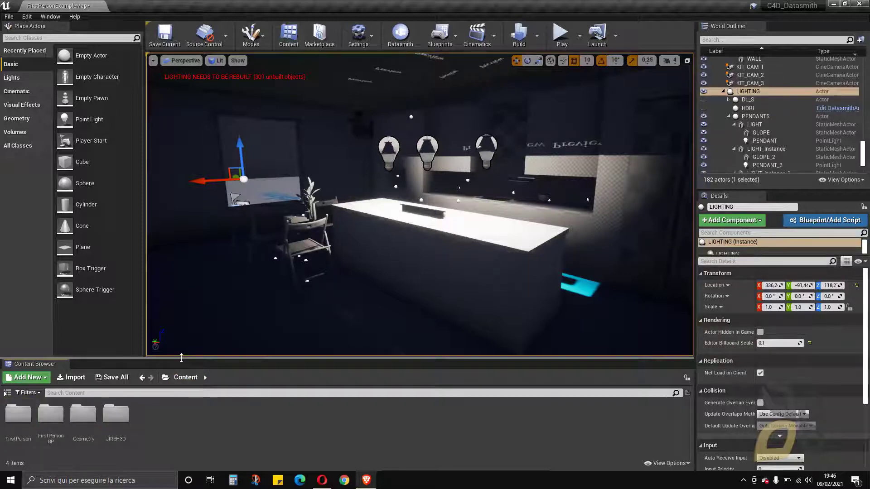
pyautogui.moveTo(202, 303); pyautogui.dragTo(199, 294)
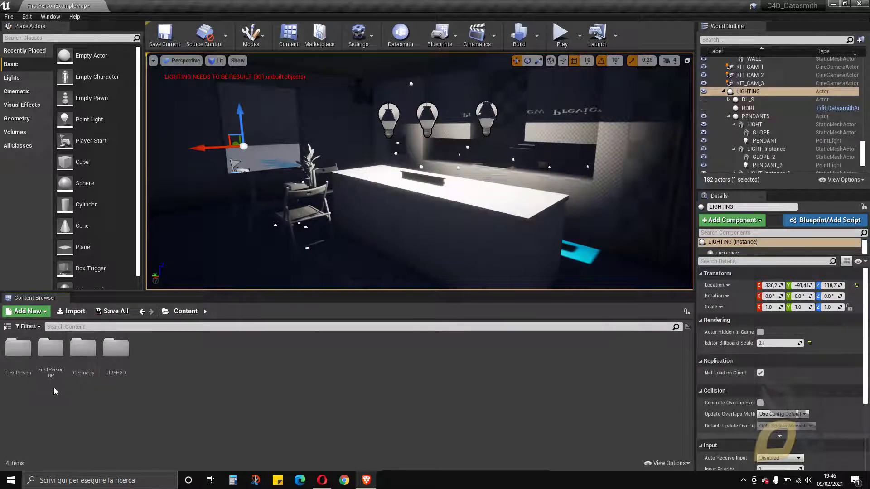
pyautogui.click(106, 377)
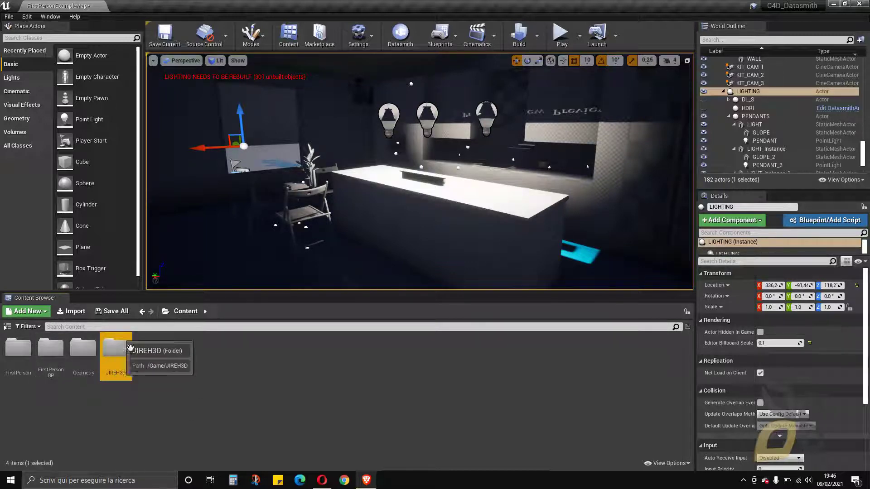
pyautogui.doubleClick(116, 344)
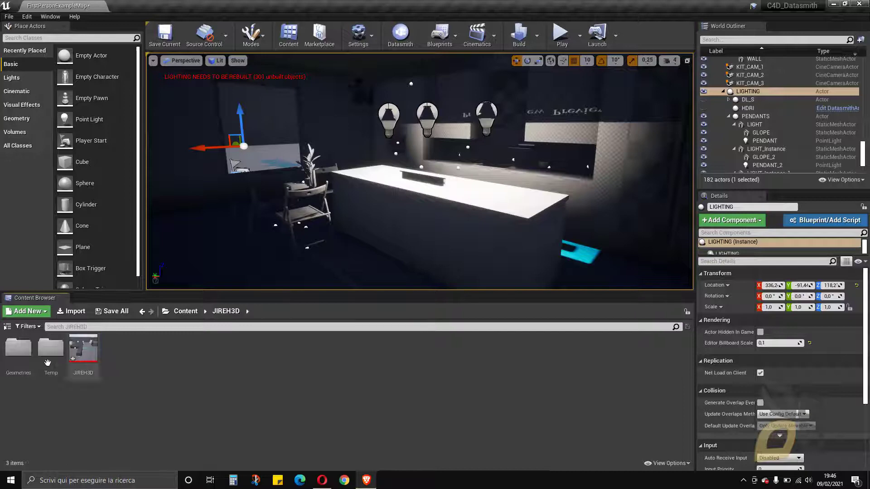
pyautogui.click(20, 351)
pyautogui.doubleClick(20, 351)
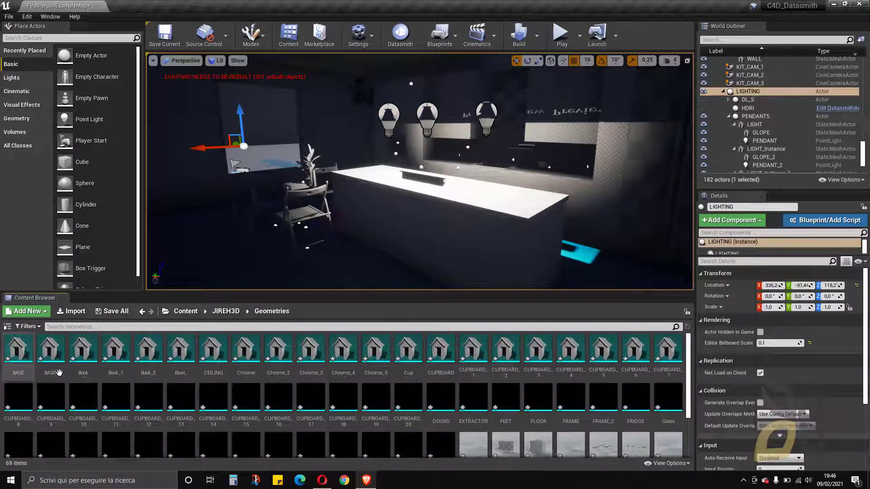
# - Open the LEAVES static mesh from the Geometries folder, inspect it up close with its material slot, and close its editor
pyautogui.scroll(-1, 233, 410)
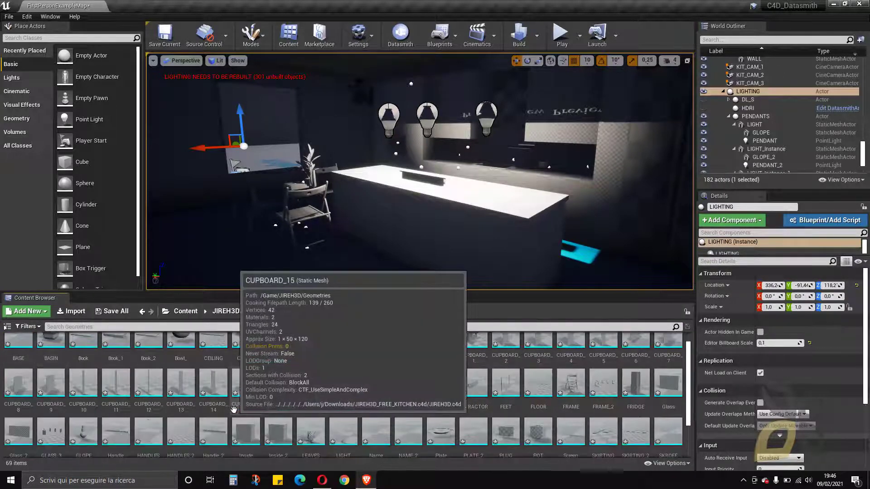
pyautogui.scroll(-3, 234, 410)
pyautogui.doubleClick(316, 392)
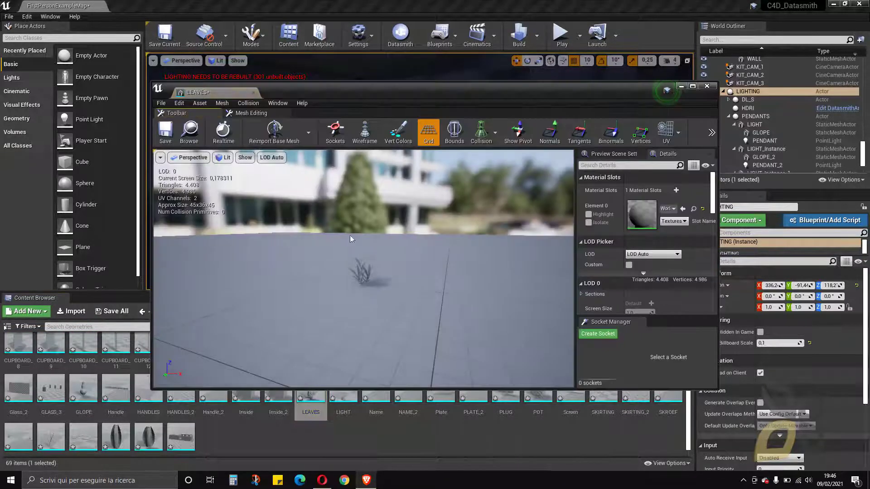
pyautogui.moveTo(350, 235); pyautogui.dragTo(505, 267)
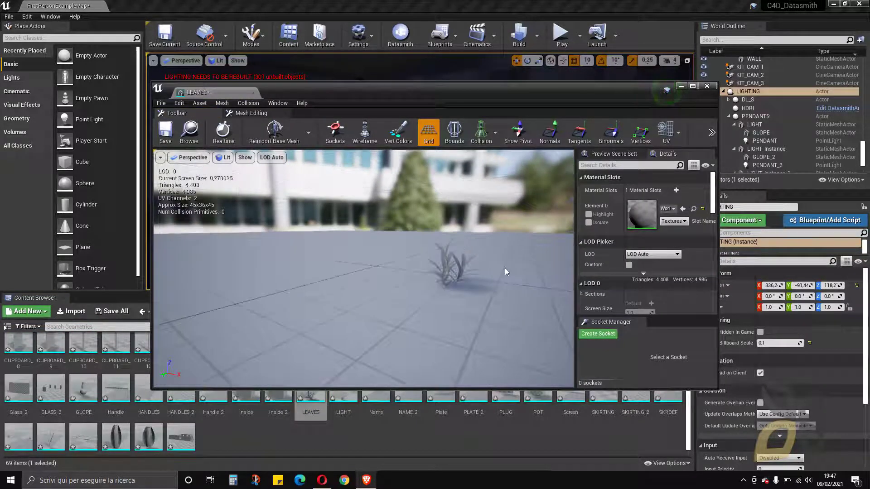
pyautogui.scroll(3, 491, 262)
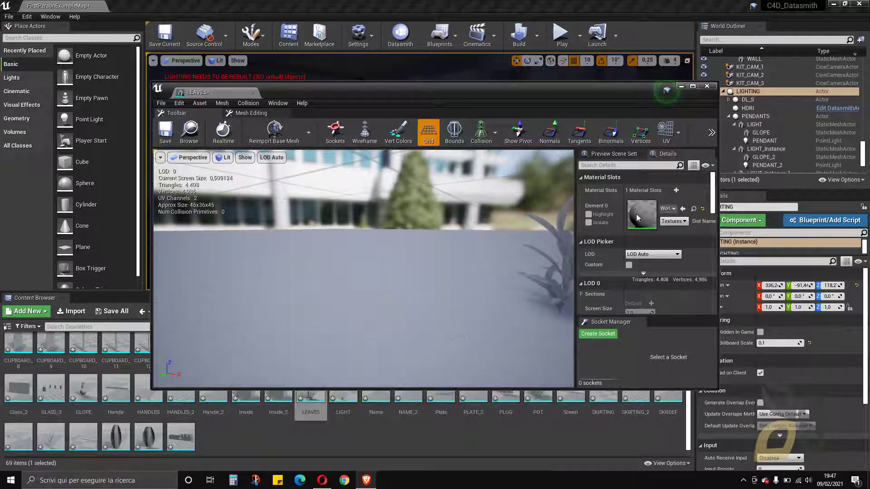
pyautogui.click(707, 86)
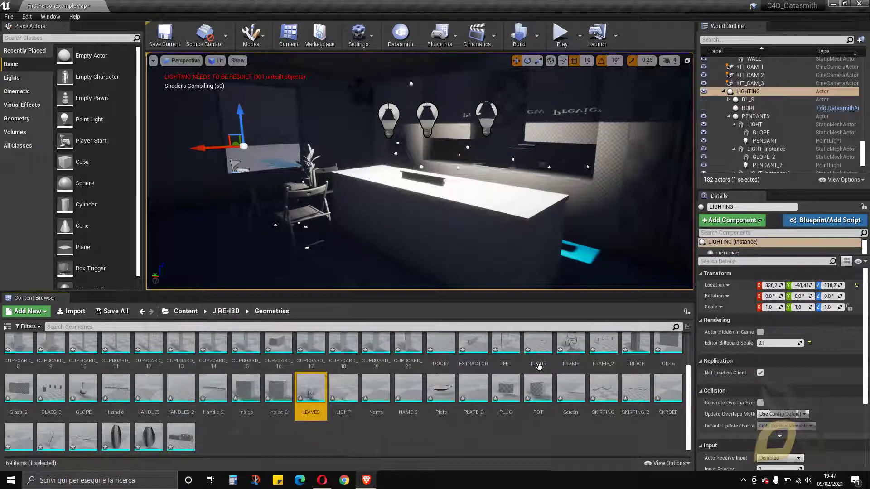
# - Return to the JIREH3D folder and shrink the Content Browser to give the kitchen viewport more height
pyautogui.scroll(2, 249, 384)
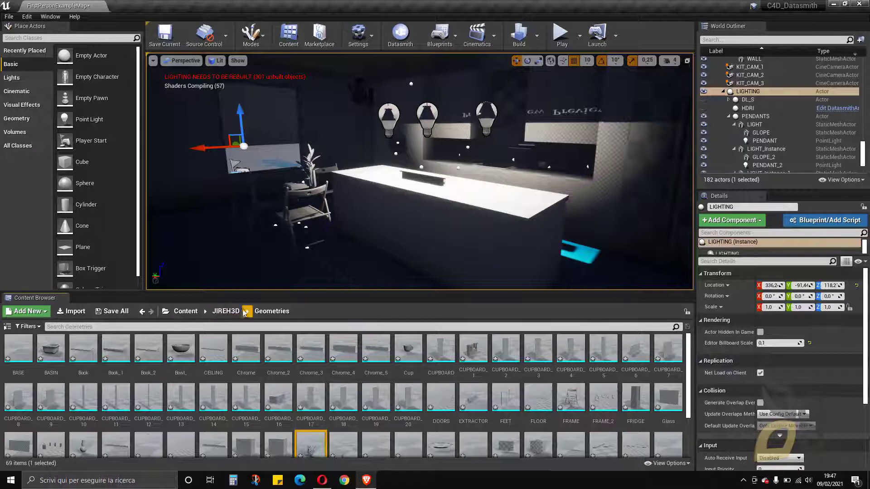
pyautogui.click(226, 312)
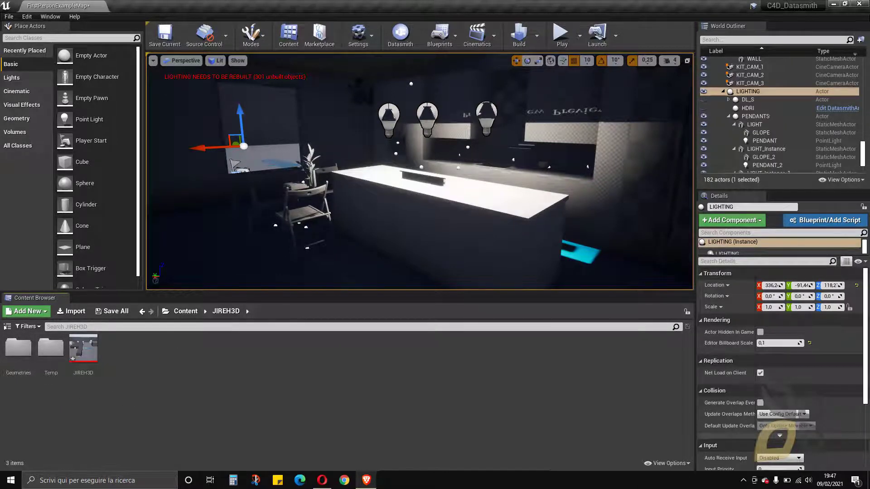
pyautogui.moveTo(281, 204); pyautogui.dragTo(305, 210, button='right')
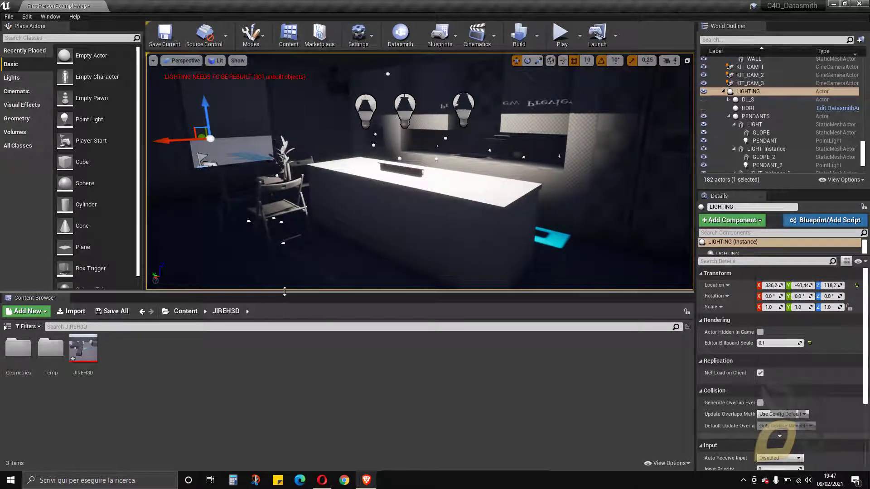
pyautogui.moveTo(277, 292); pyautogui.dragTo(290, 385)
pyautogui.moveTo(290, 217); pyautogui.dragTo(274, 212, button='right')
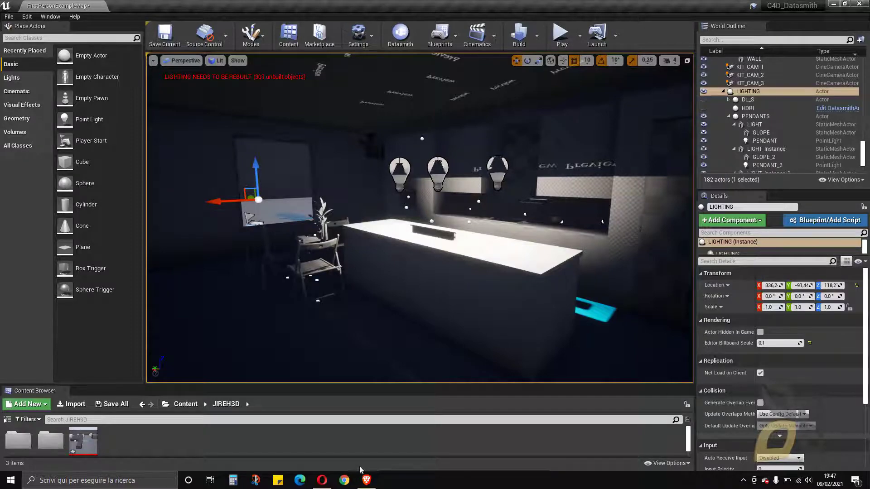
# - Switch to the Brave browser and view the jbdtube YouTube channel's community posts and store page
pyautogui.click(366, 480)
pyautogui.scroll(7, 341, 213)
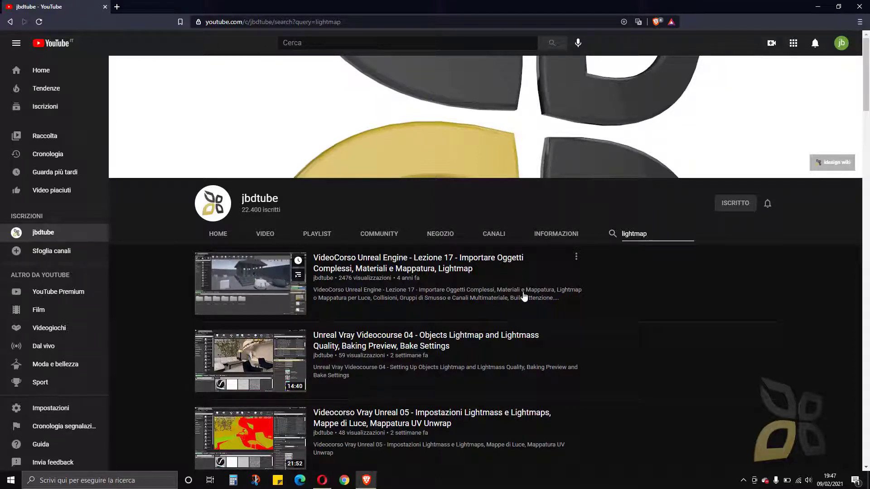
pyautogui.click(374, 235)
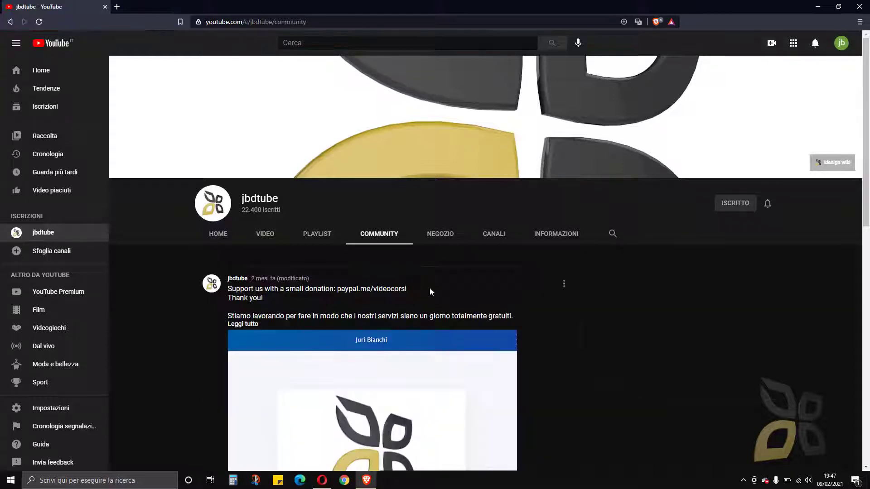
pyautogui.moveTo(408, 289)
pyautogui.mouseDown()
pyautogui.moveTo(352, 300)
pyautogui.moveTo(339, 289)
pyautogui.moveTo(391, 289)
pyautogui.mouseUp()
pyautogui.click(431, 245)
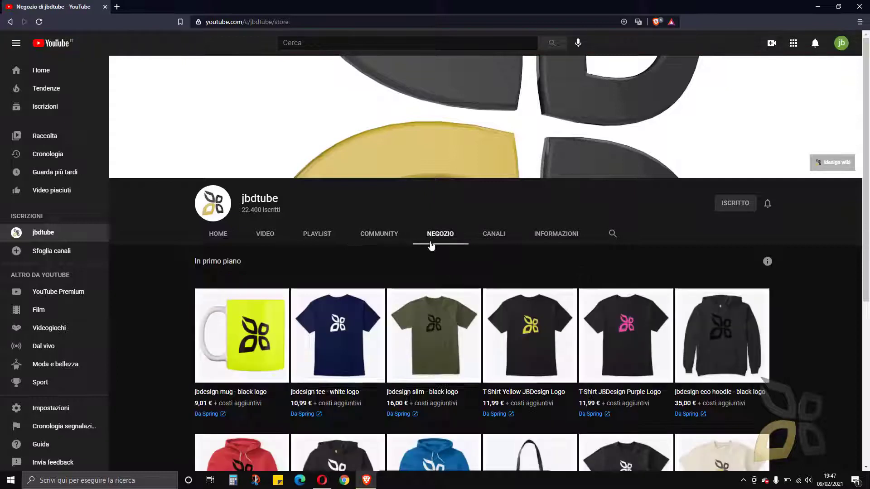